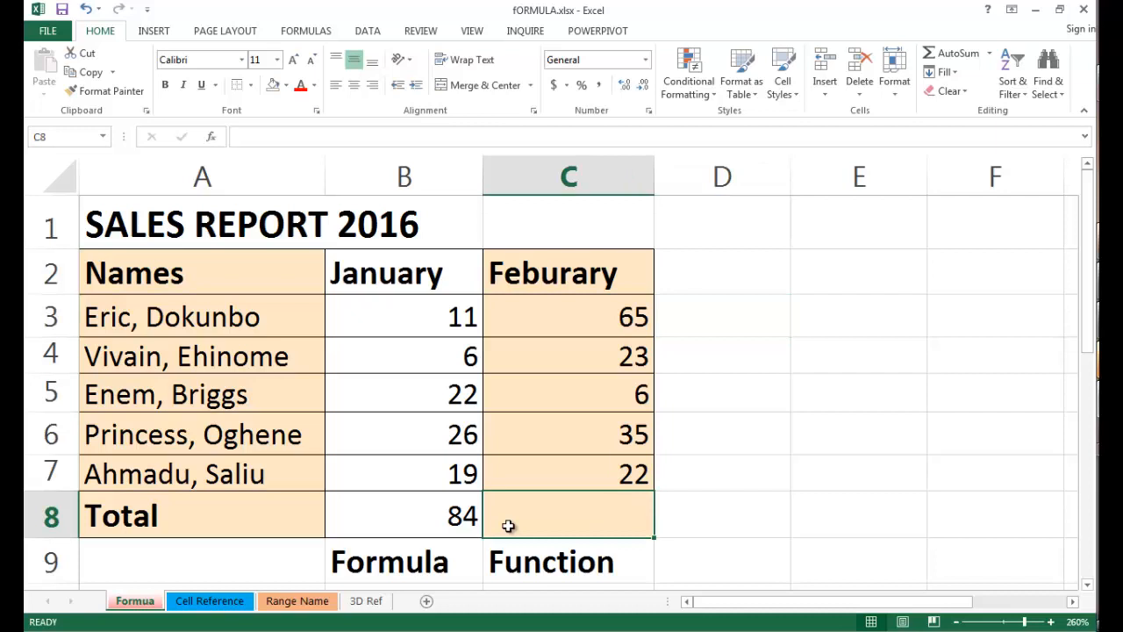
Total the February sales in cell C8 with a SUM function listing C3, C4, C5, C6 and C7 as separate arguments.
double_click(509, 524)
text(=sum)
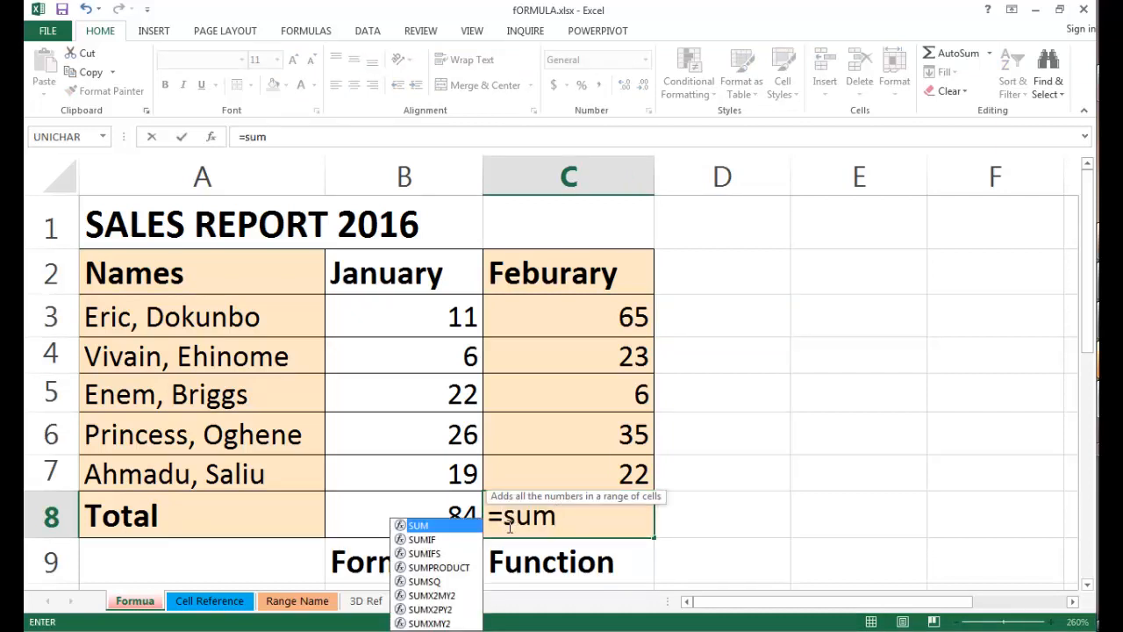
text(()
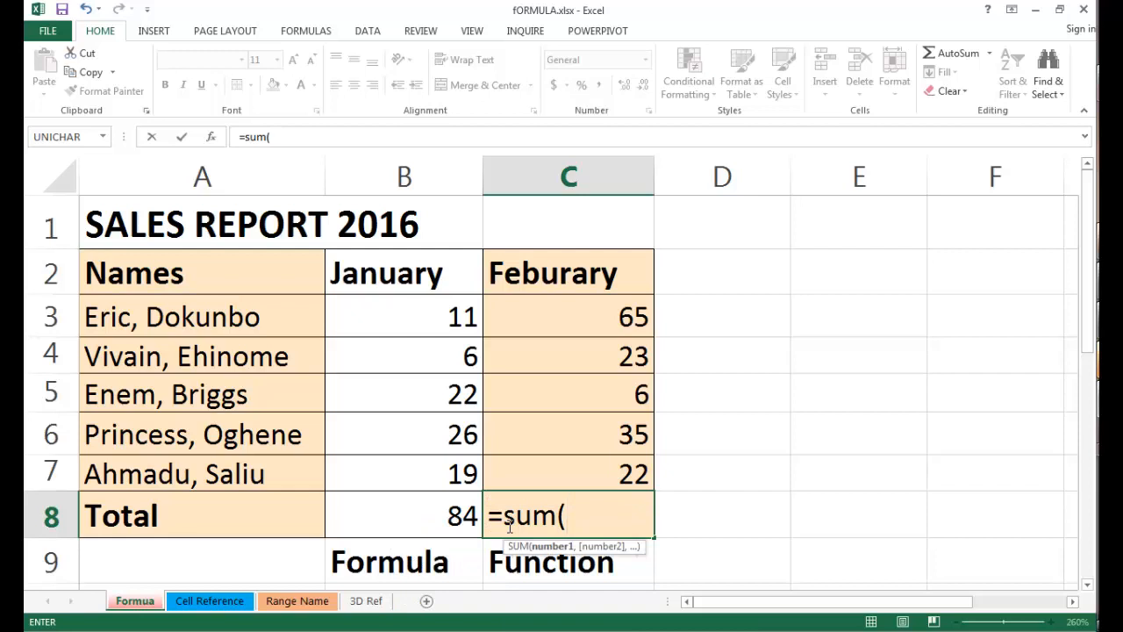
text(c3,c4)
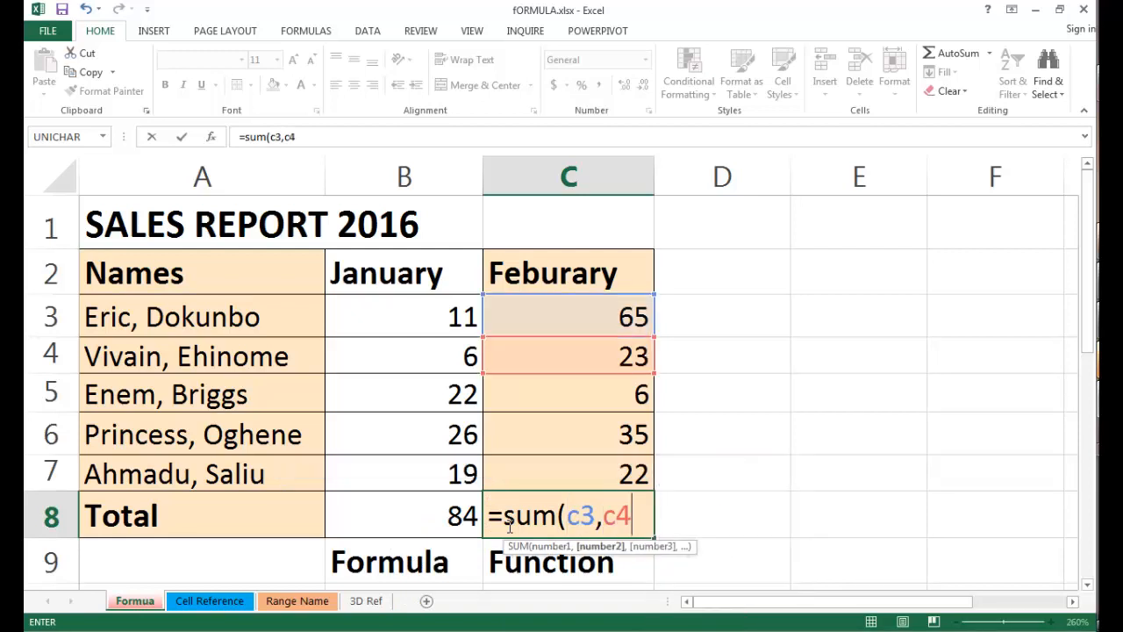
text(,)
click(569, 404)
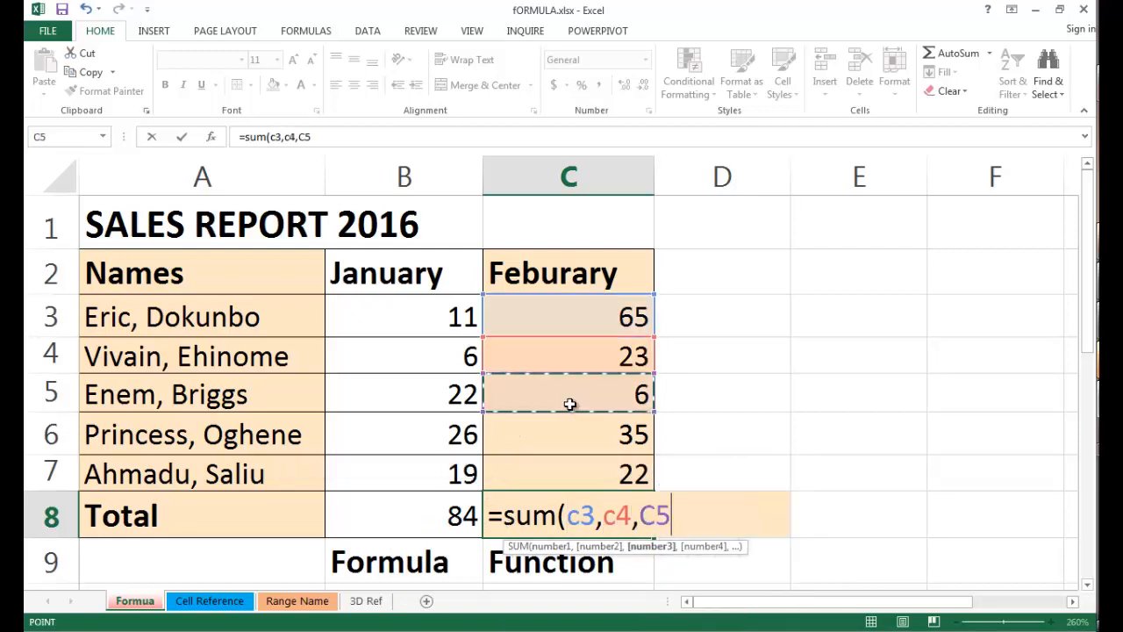
text(,)
click(566, 439)
text(,)
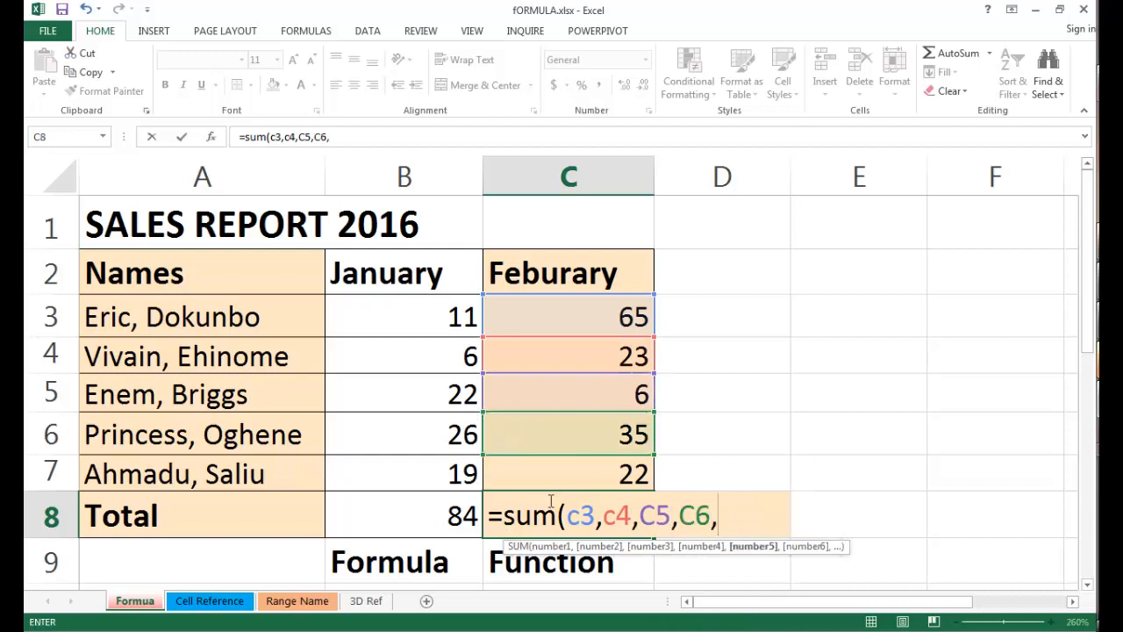
click(549, 481)
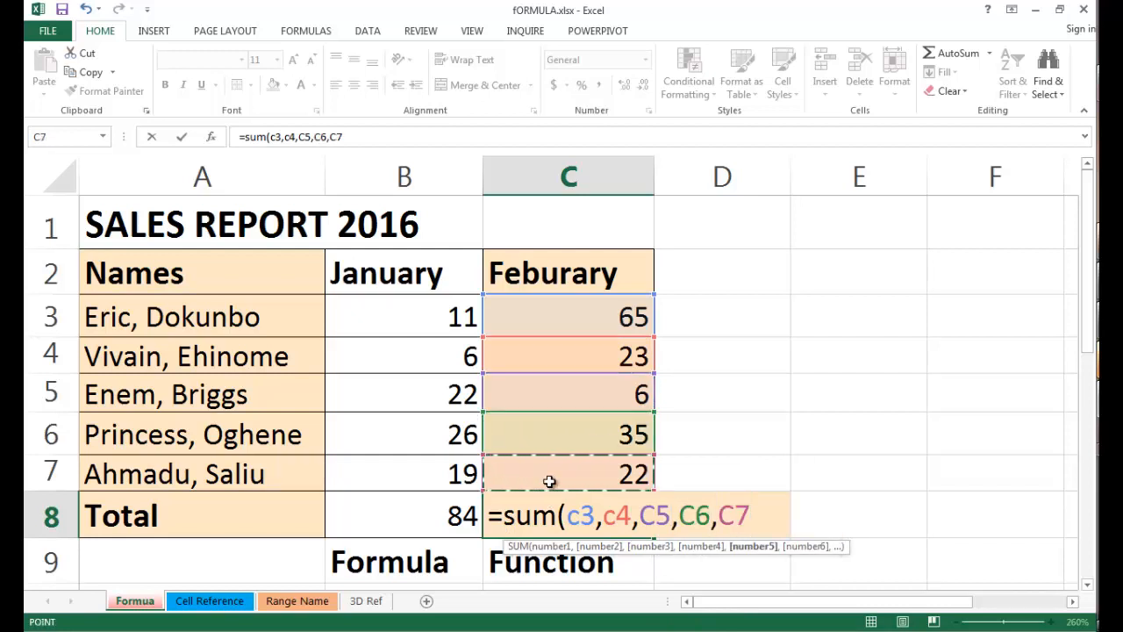
text())
key(ctrl+Return)
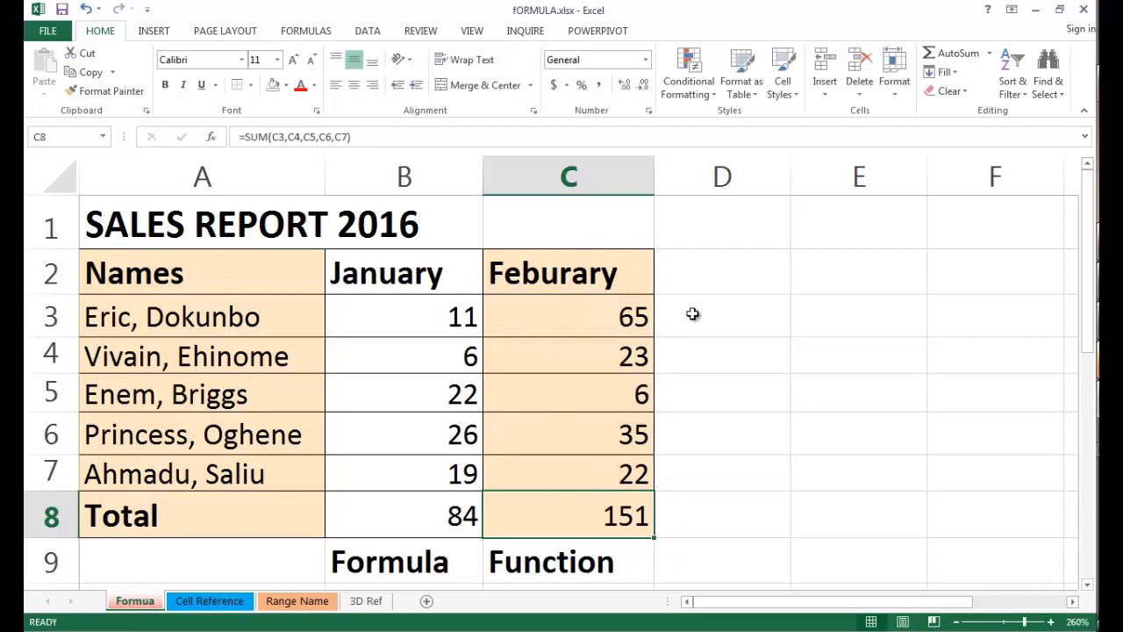
Enter =SUM(C3,C4:C7) in cell C10 under the Function heading, combining a single cell with a range.
scroll(966, 425, down, 1)
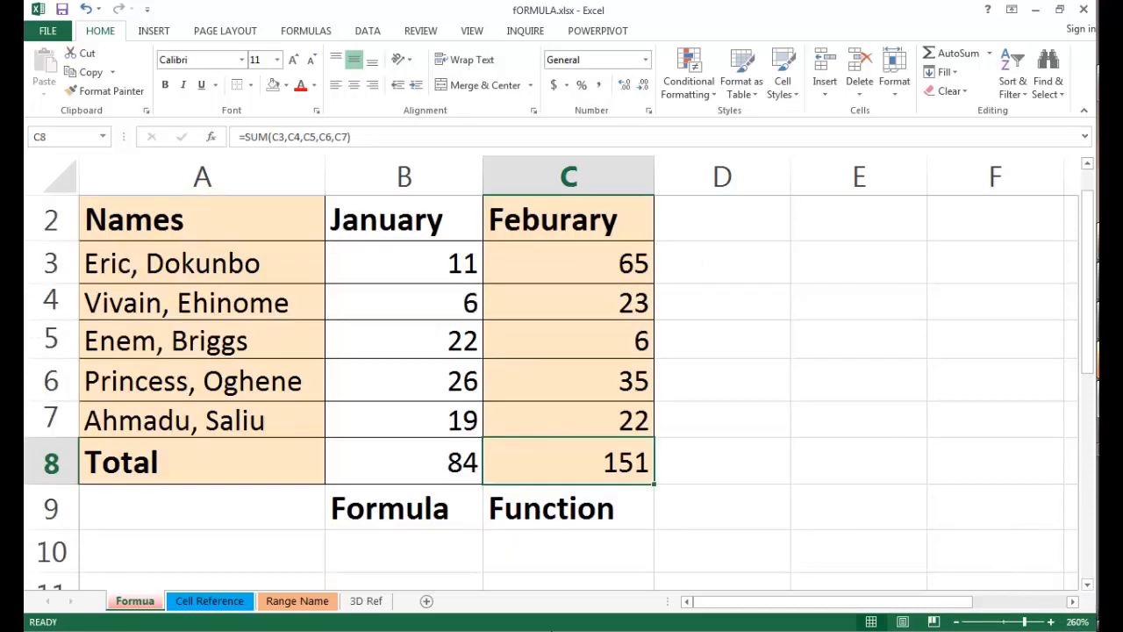
click(437, 559)
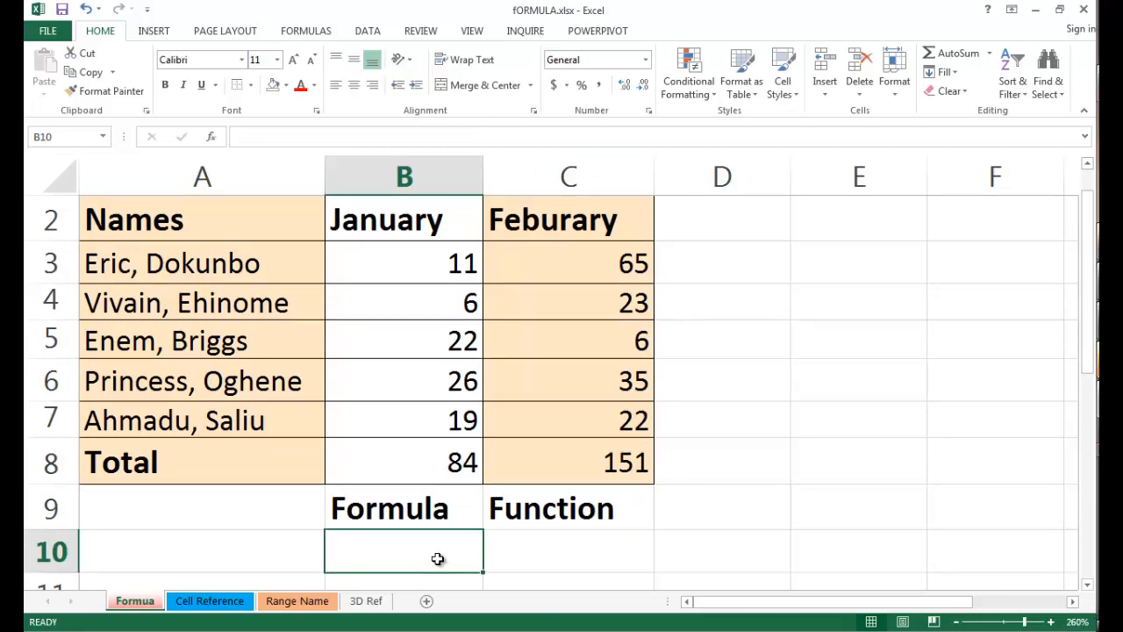
click(566, 562)
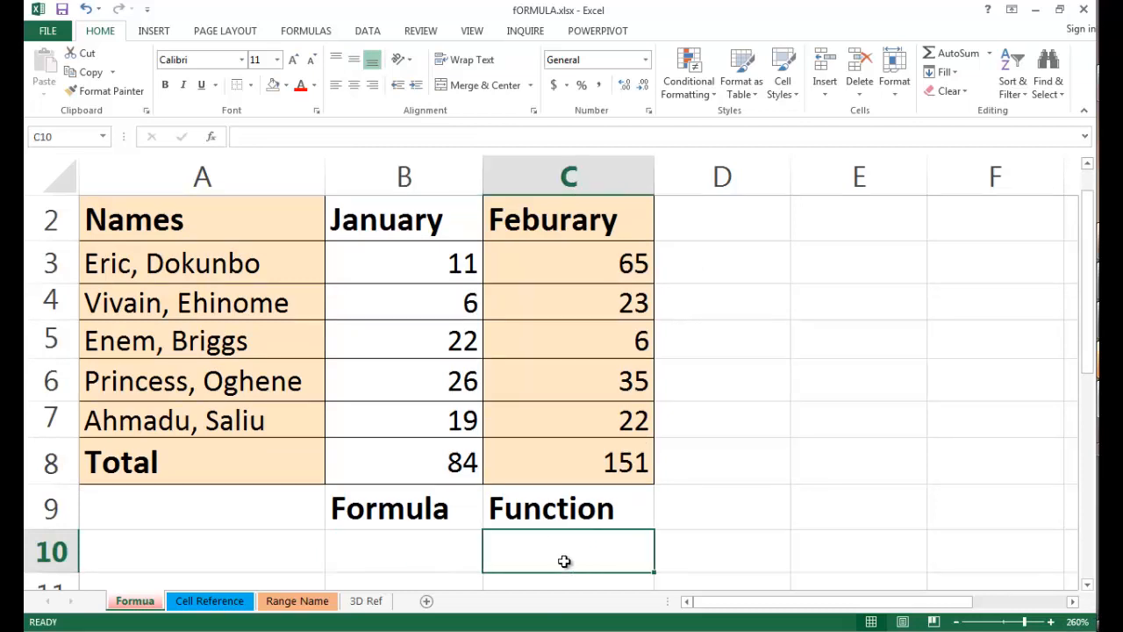
text(=sum()
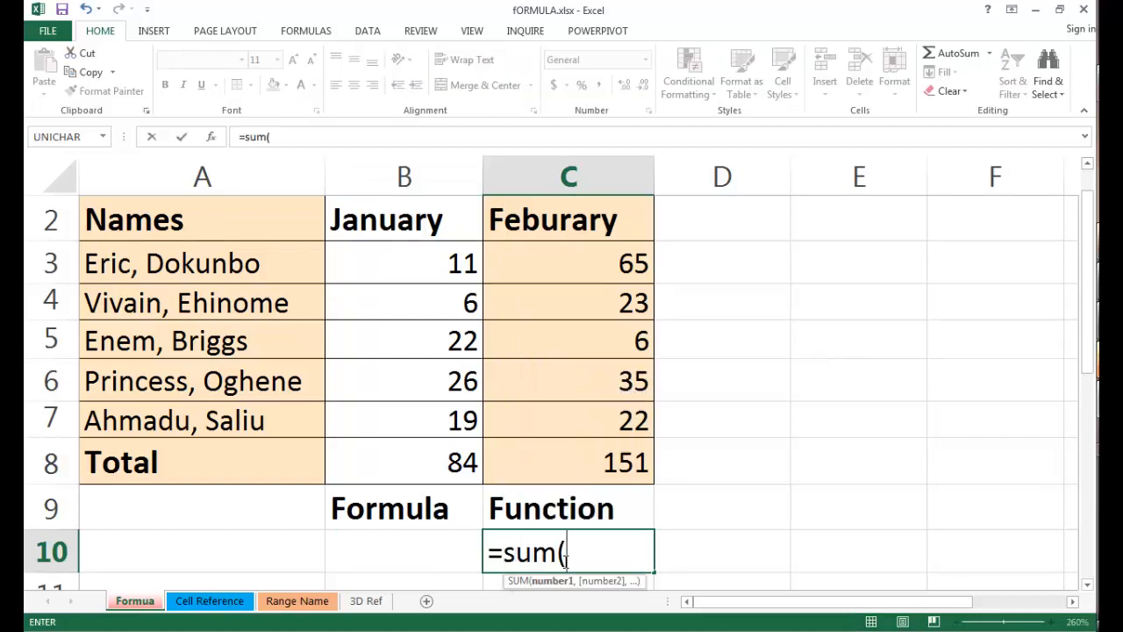
text(c)
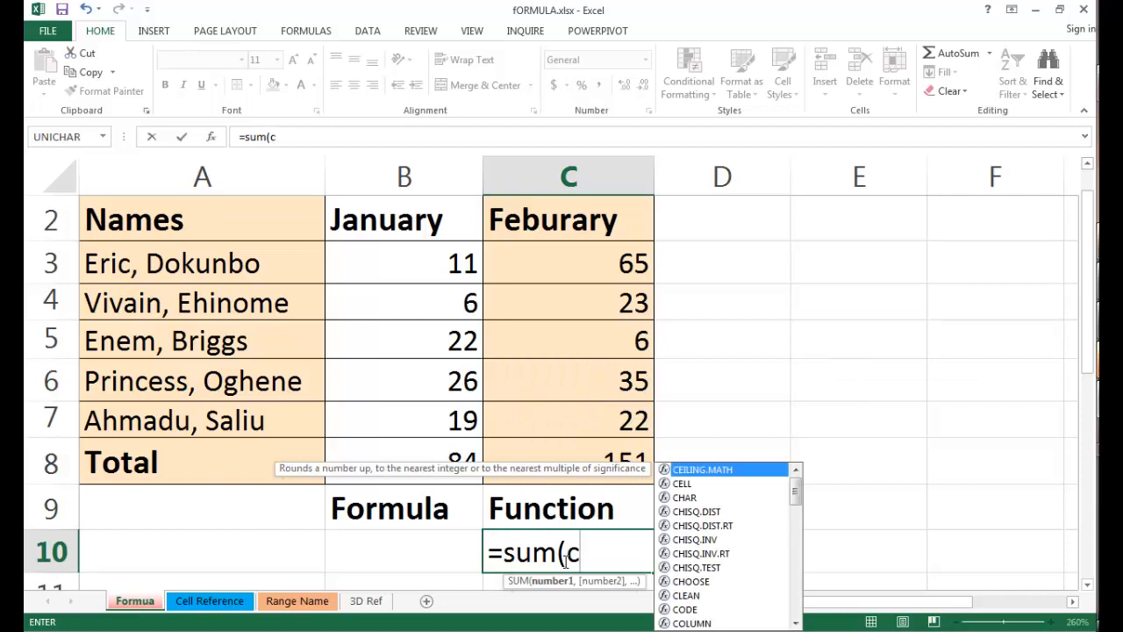
text(3,)
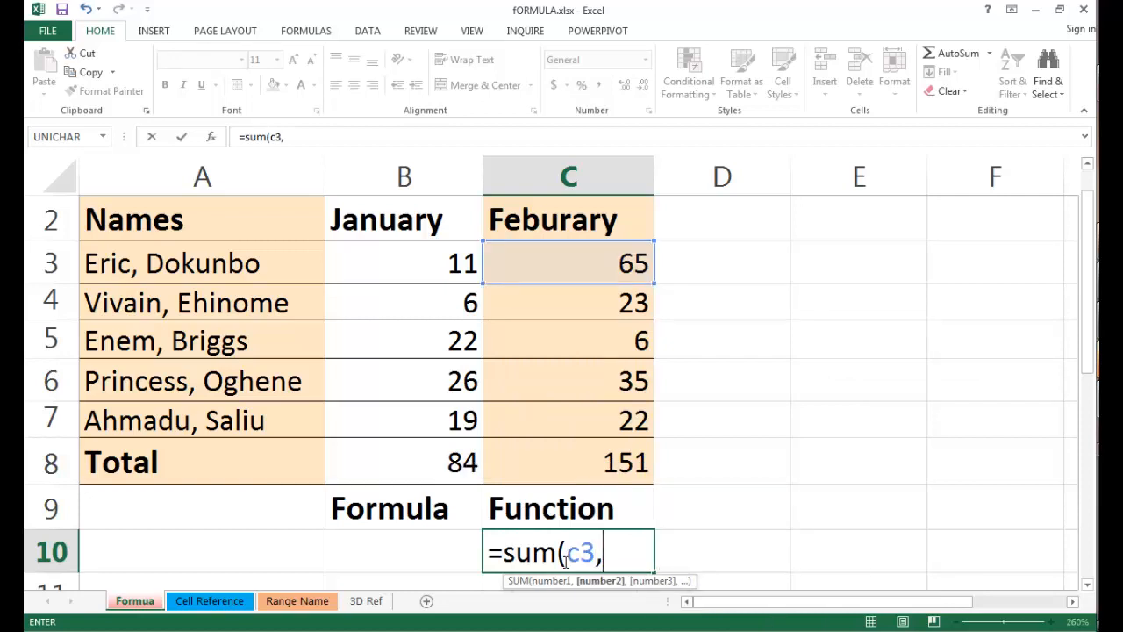
text(c4:)
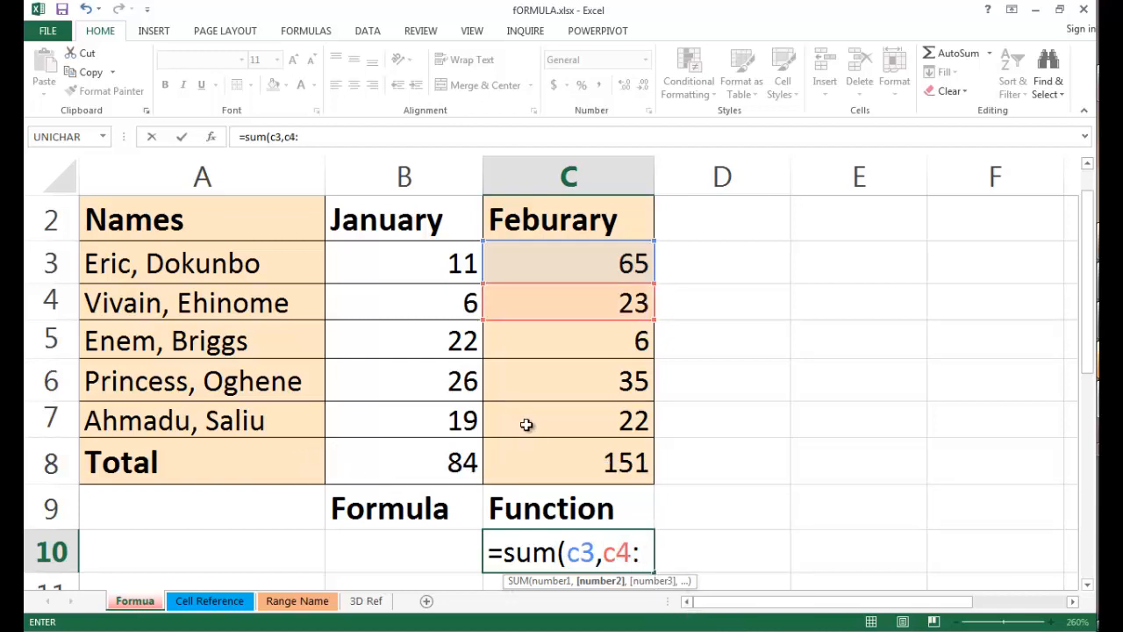
text(c7)
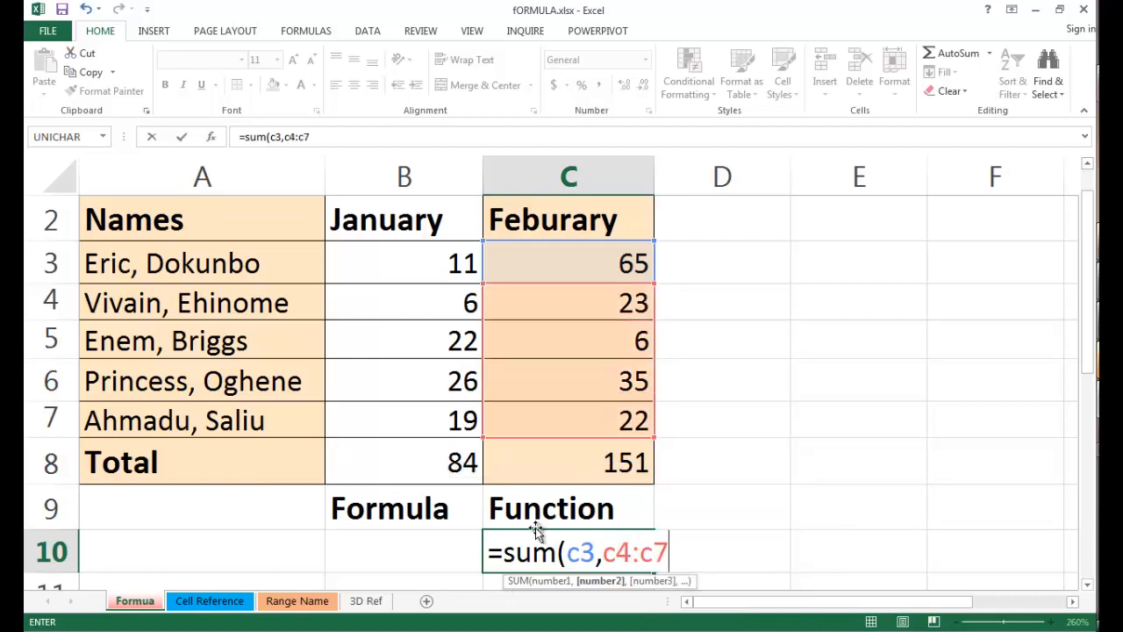
text())
key(ctrl+Return)
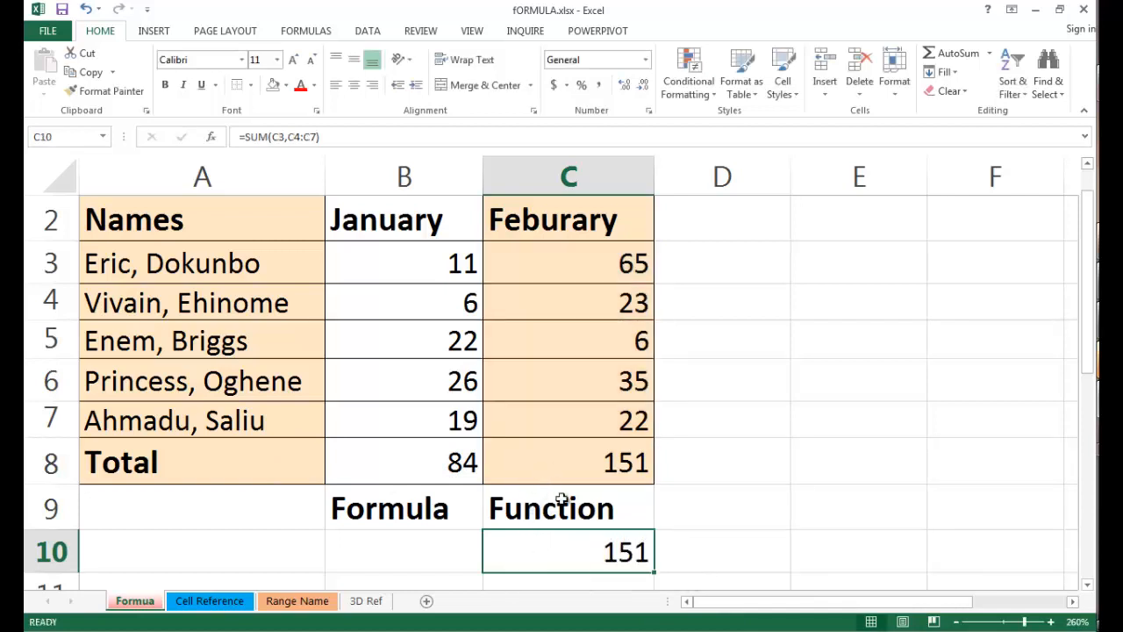
Try adding a cell and a range without a function by entering =b3+b4:b7 in cell B10 under the Formula heading.
click(426, 550)
key(Down)
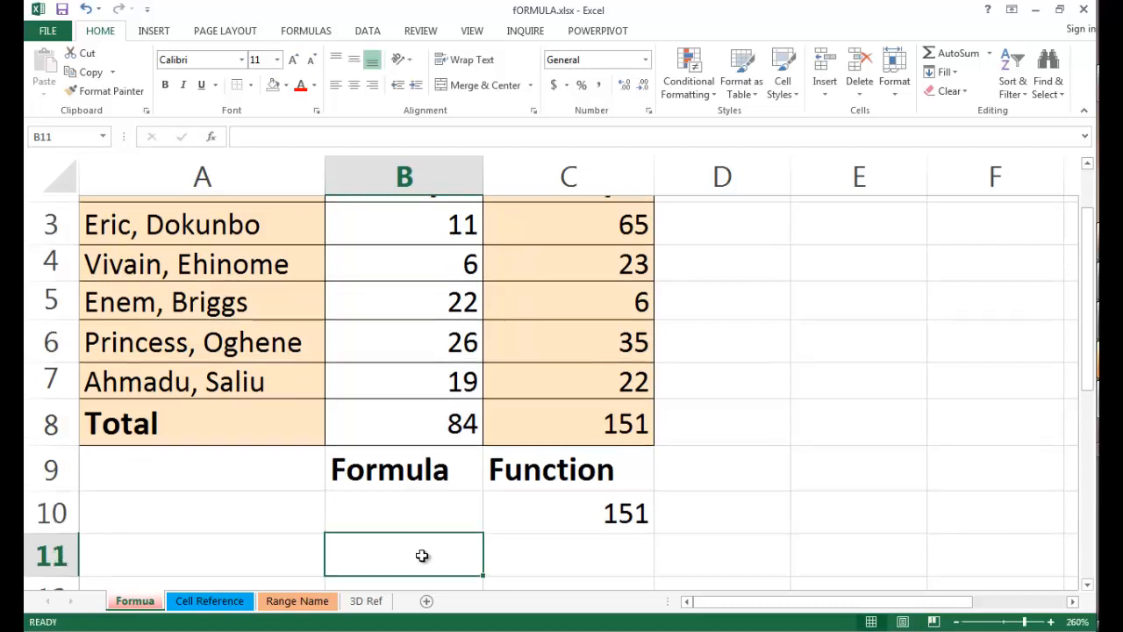
click(381, 512)
scroll(381, 512, up, 1)
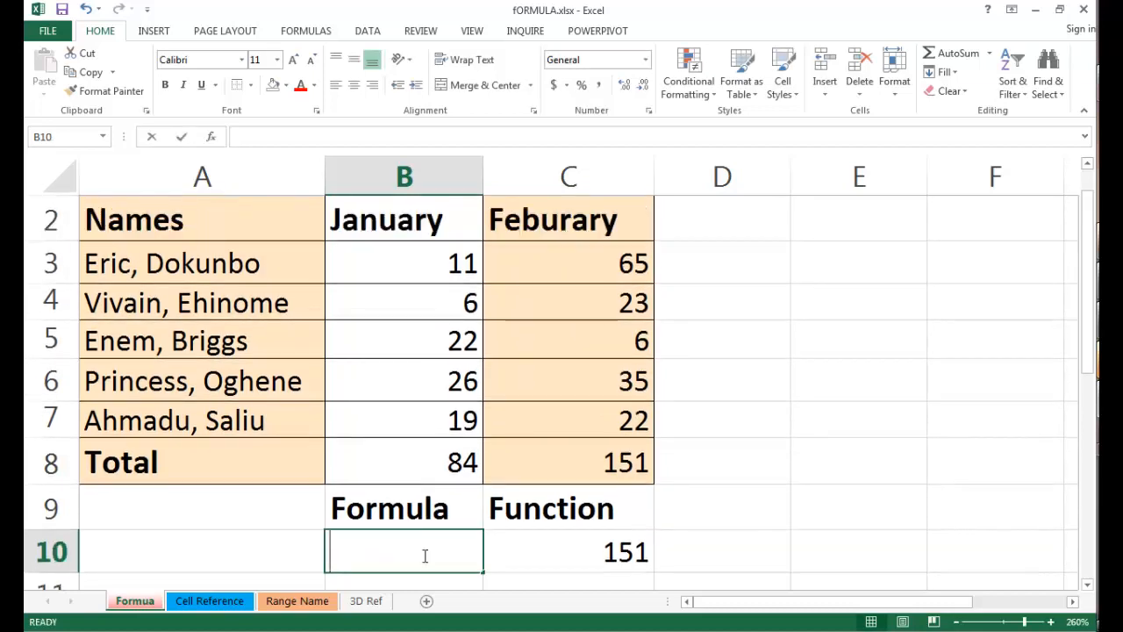
text(=)
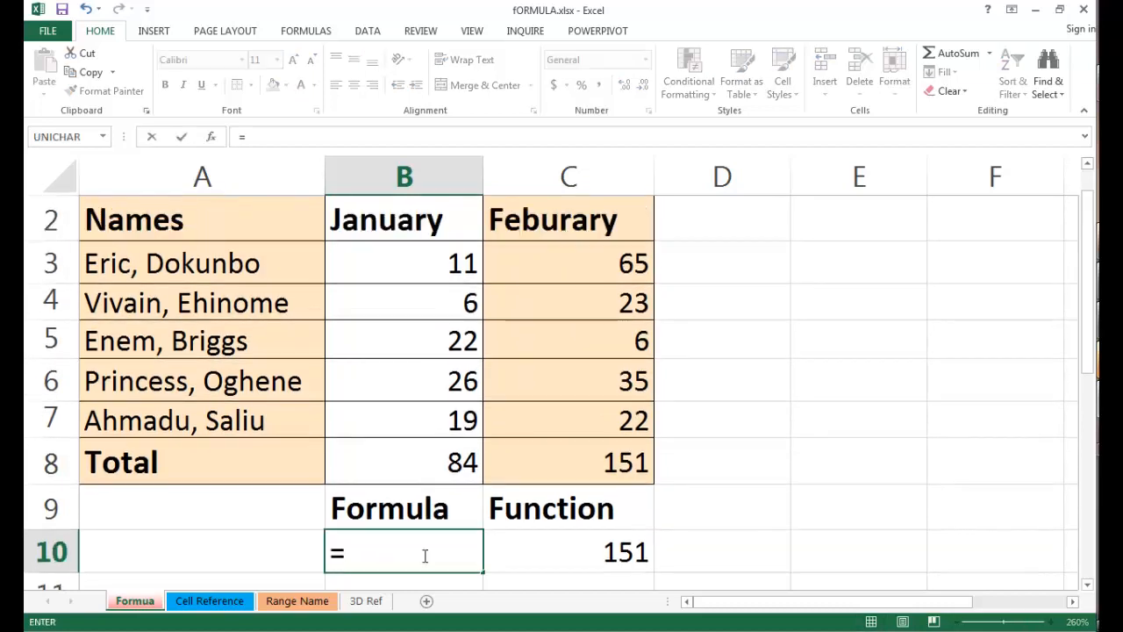
text(b3)
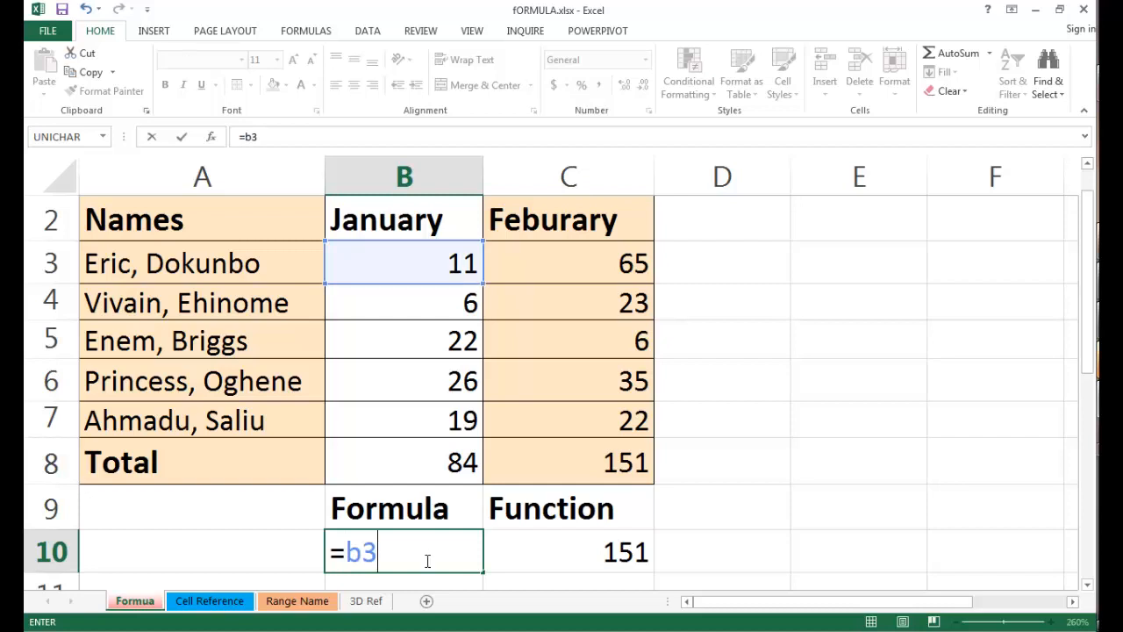
text(+b)
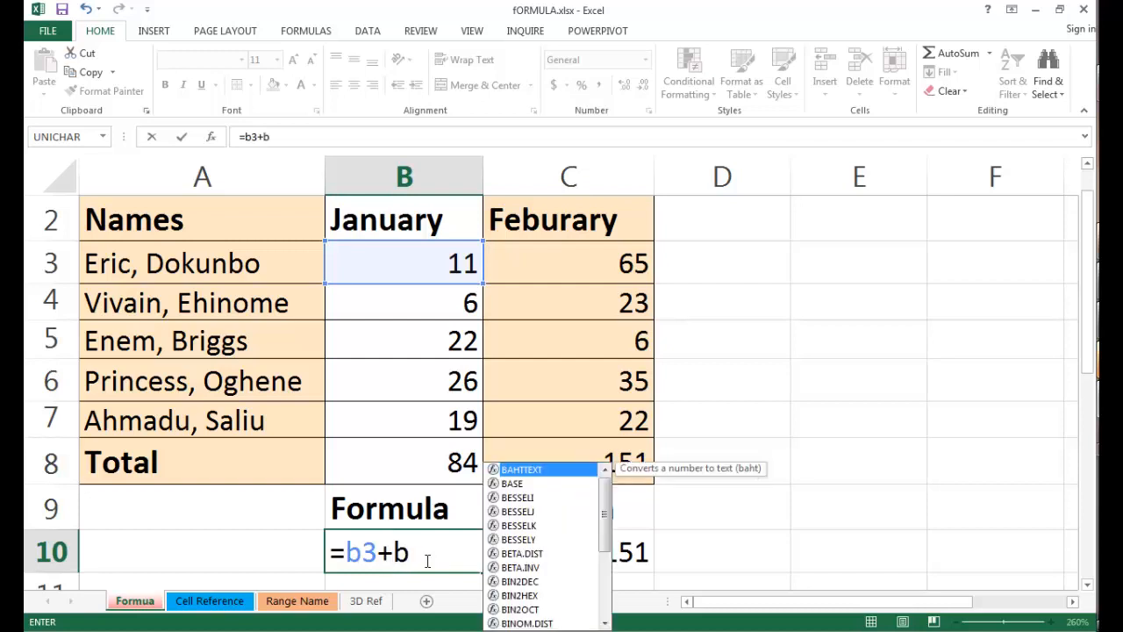
text(4:b7)
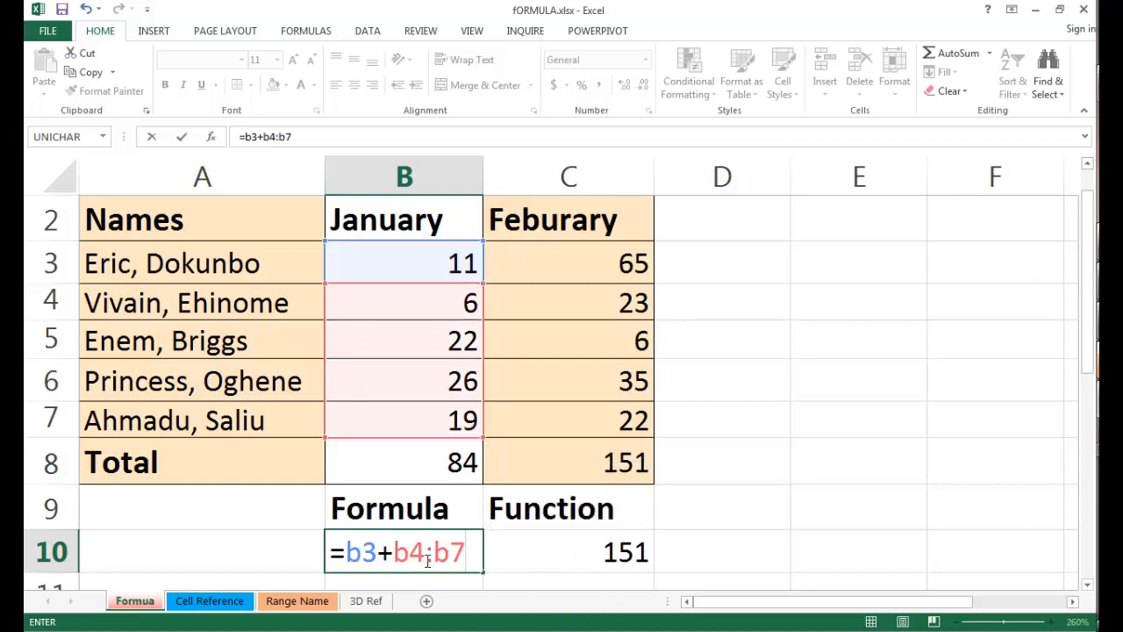
key(Return)
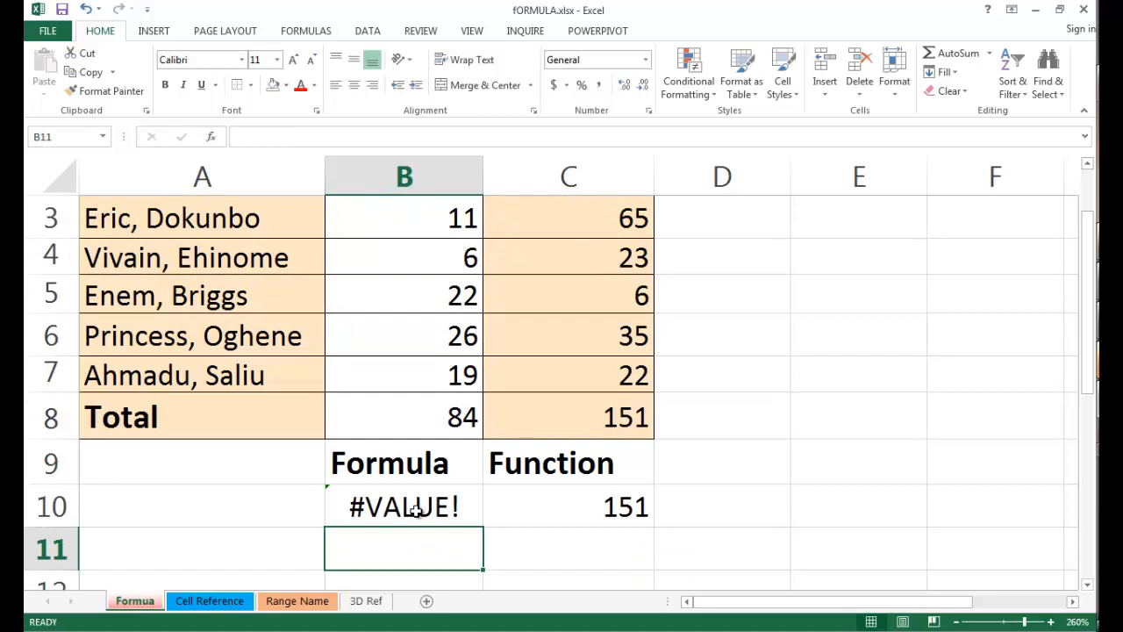
click(416, 512)
double_click(416, 512)
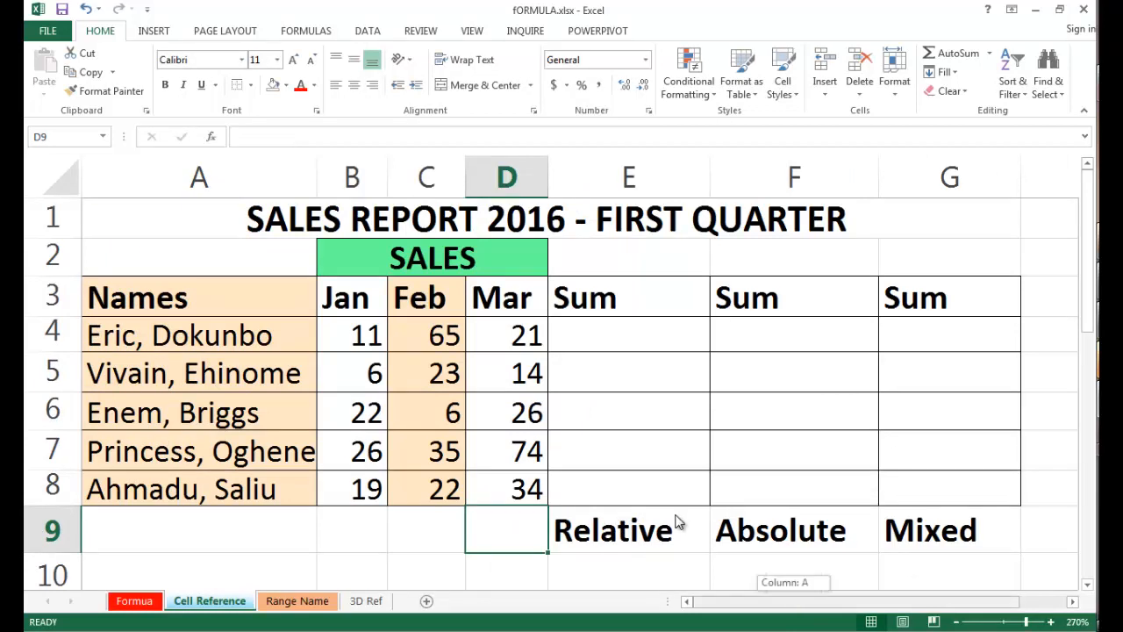
On the Cell Reference sheet, enter =SUM(B4:D4) in cell E4 of the Relative column and fill it down to E8.
scroll(925, 518, right, 1)
scroll(938, 484, left, 1)
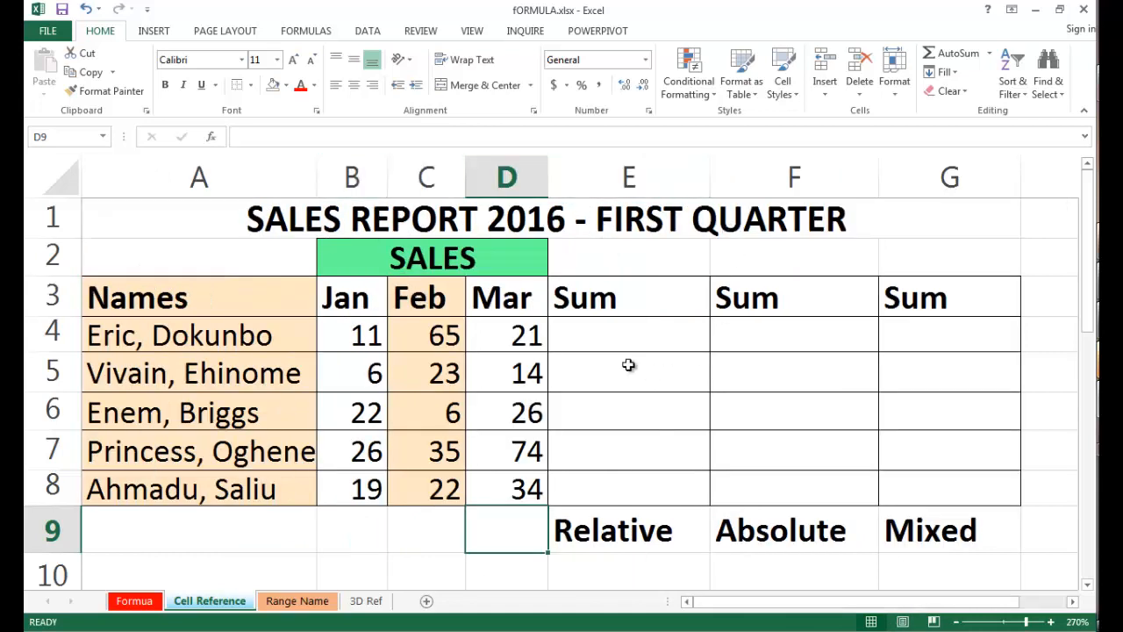
click(630, 336)
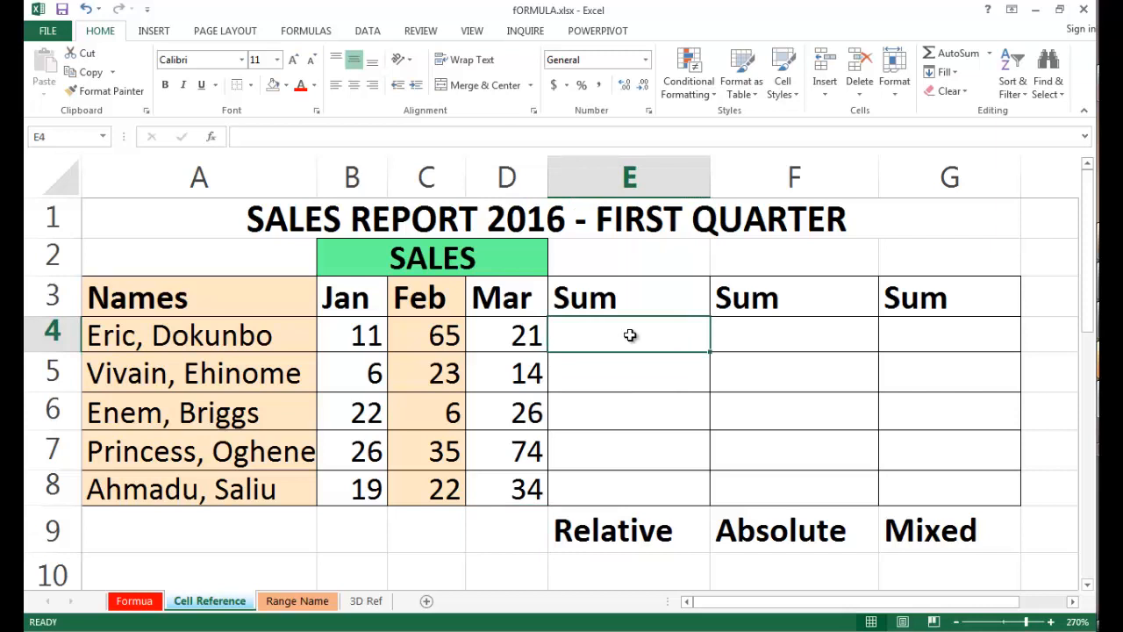
scroll(630, 336, up, 5)
text(=sum)
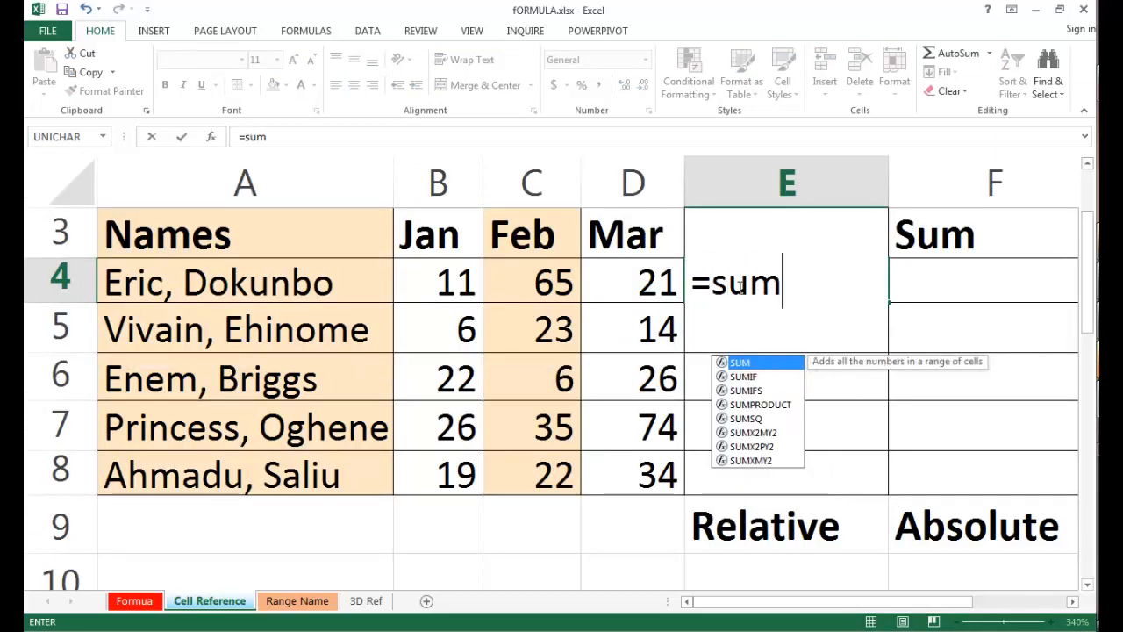
text(()
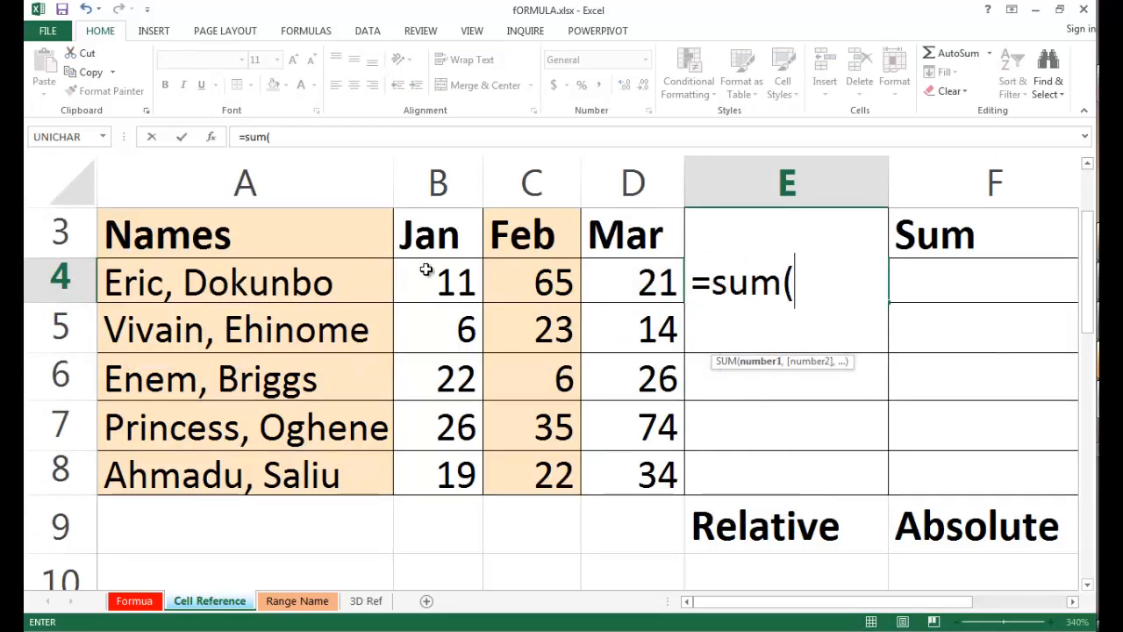
drag(423, 268, 623, 291)
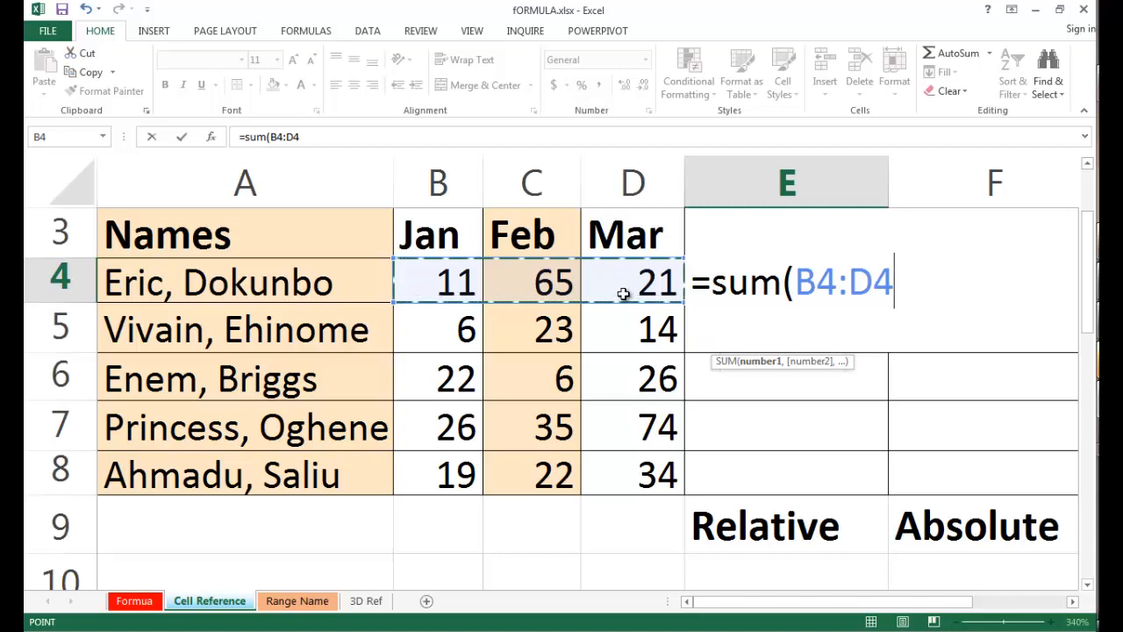
text())
key(ctrl+Return)
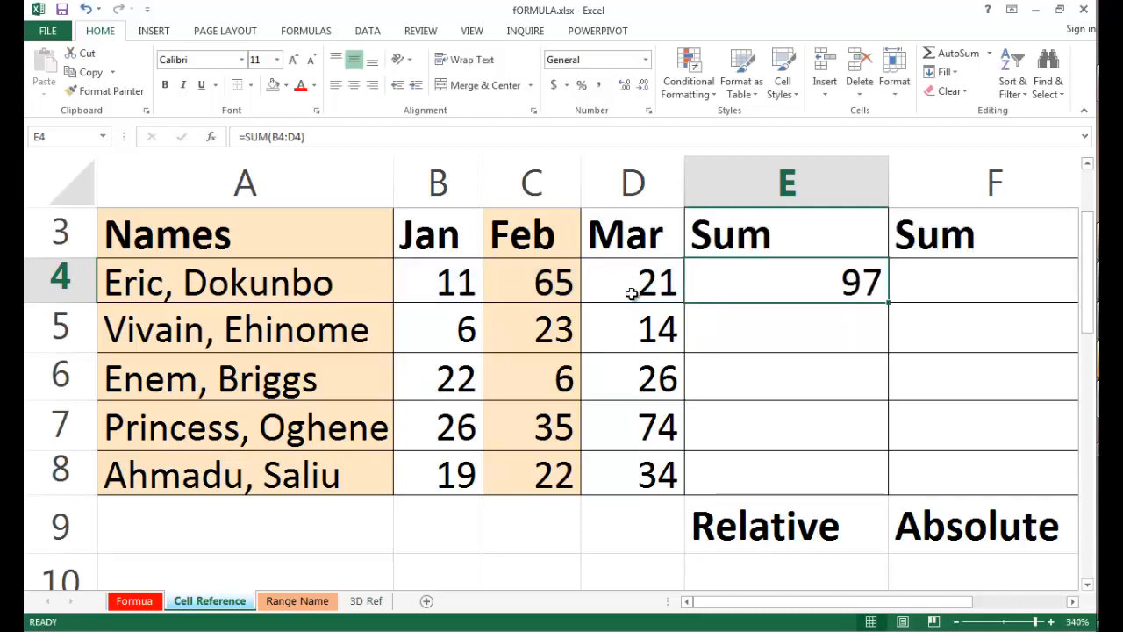
drag(889, 303, 889, 303)
double_click(889, 302)
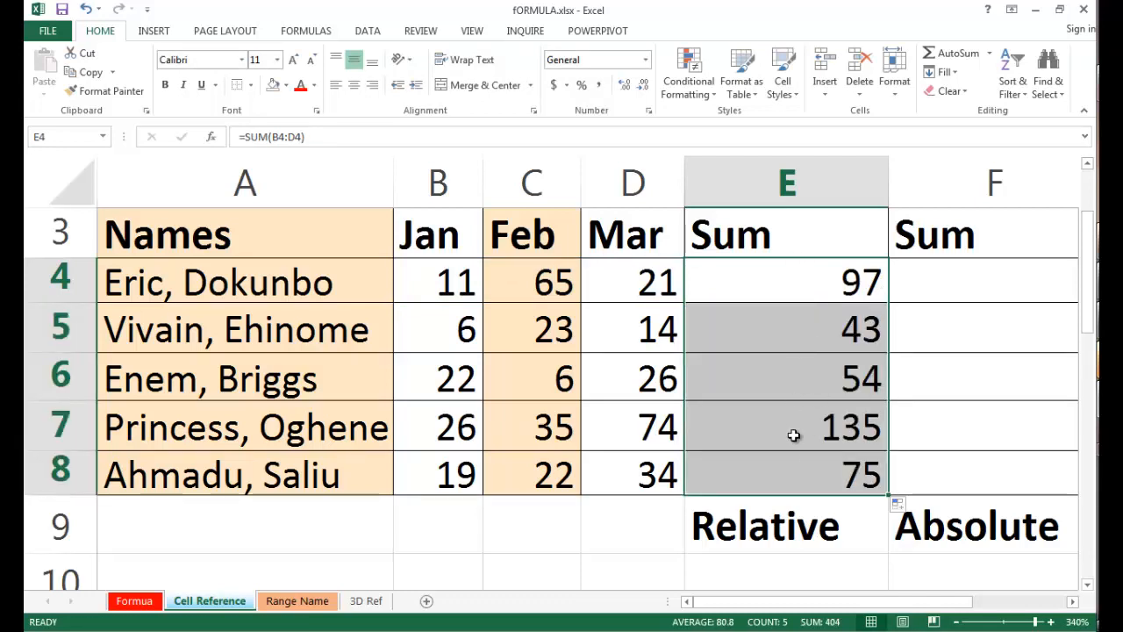
Examine the filled SUM formulas in E4, E5 and E6 to compare the row references each one uses.
double_click(768, 278)
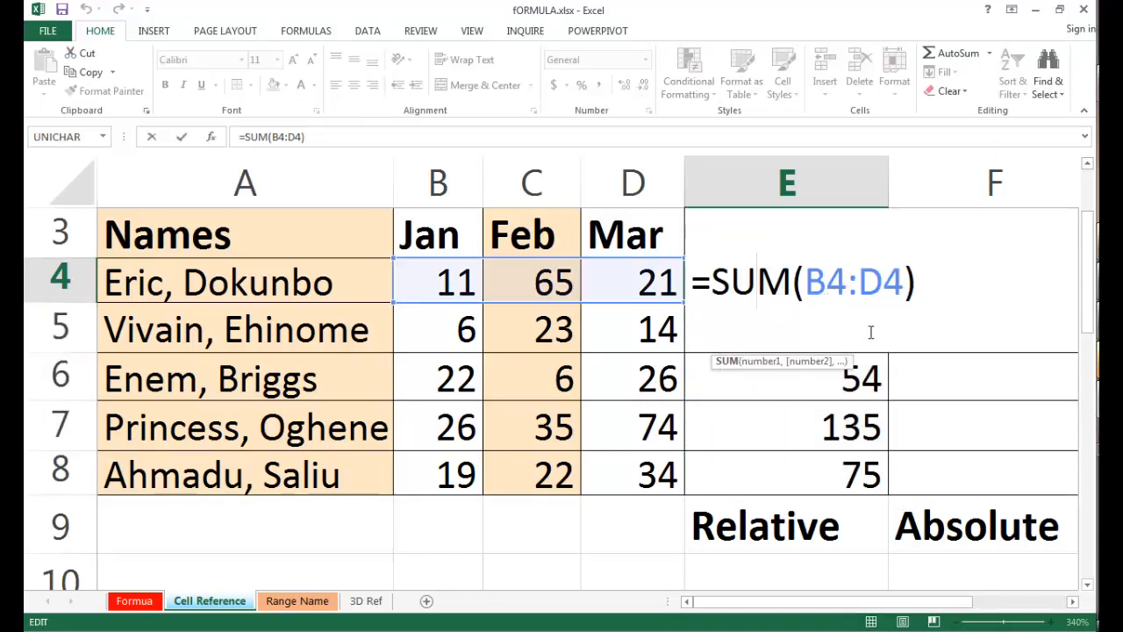
key(Return)
double_click(783, 339)
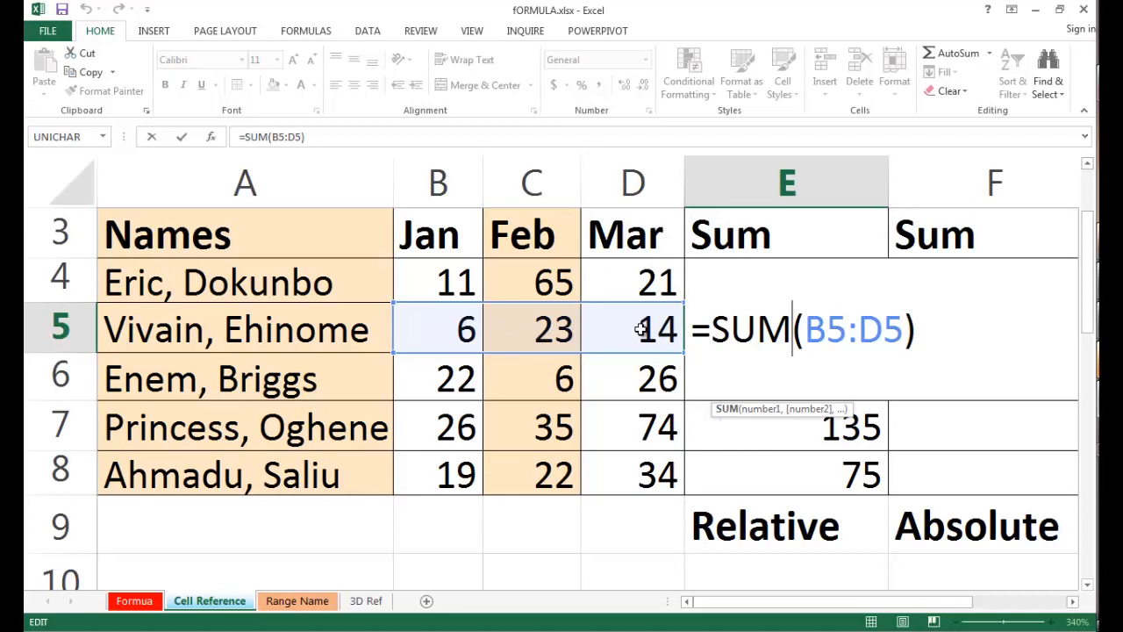
key(Return)
double_click(724, 391)
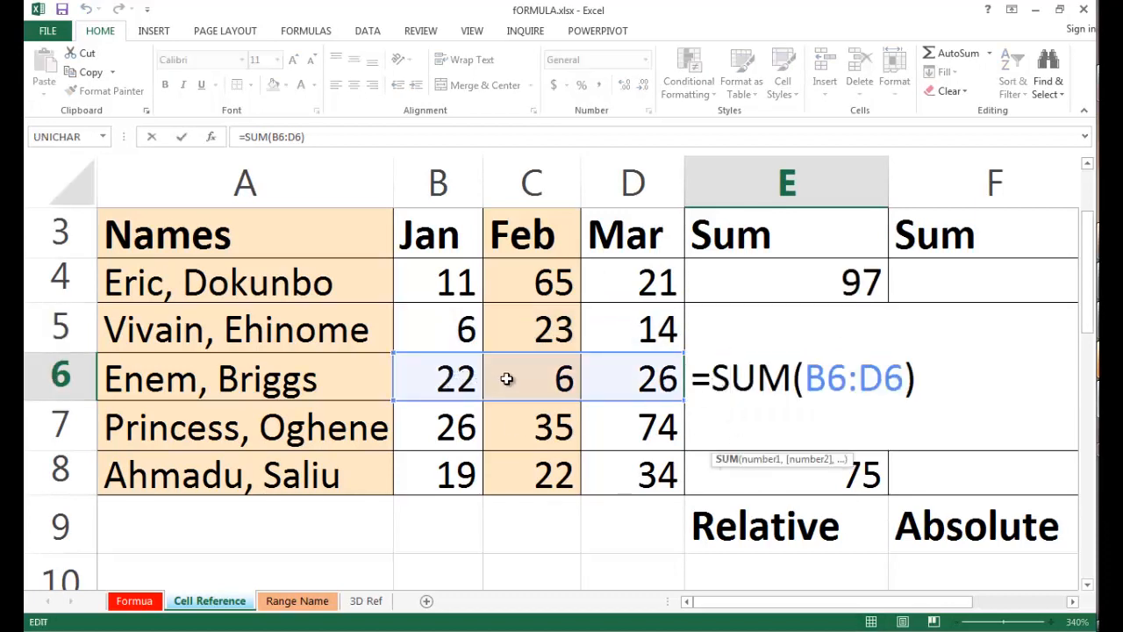
key(Return)
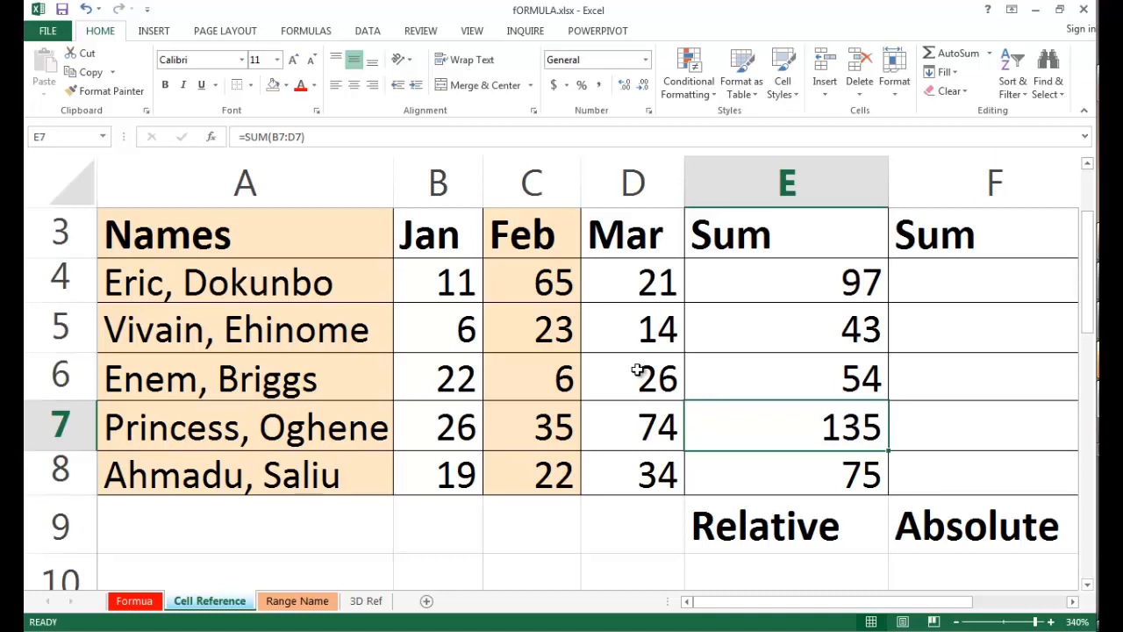
Write =SUM(B4:D4) in cell F4 of the Absolute column, keeping the formula open for editing.
click(787, 284)
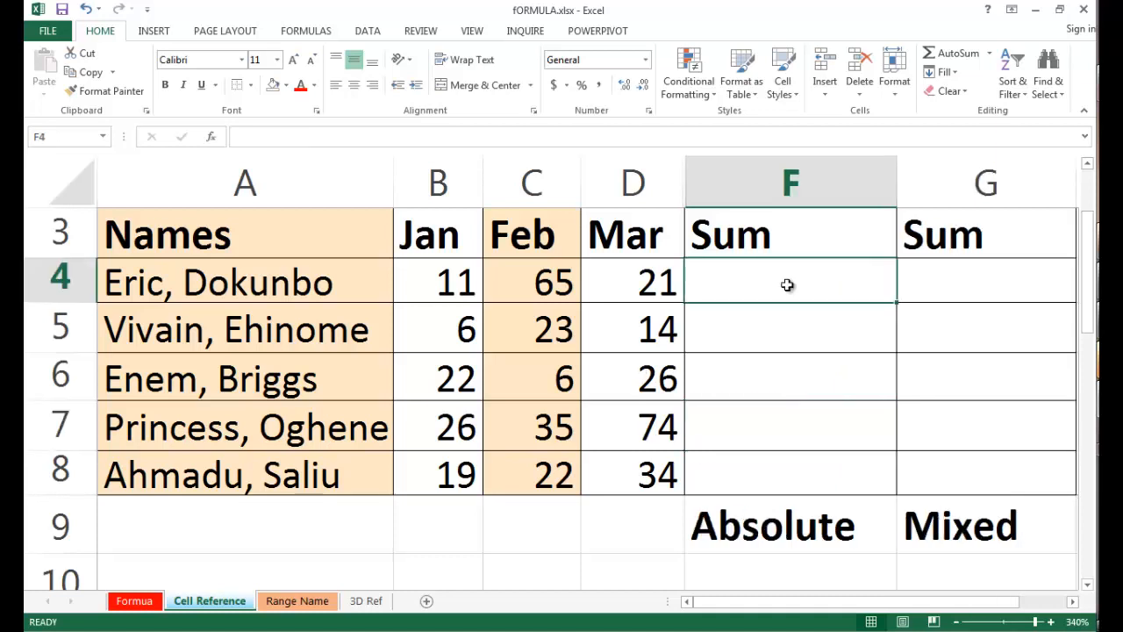
text(=sum()
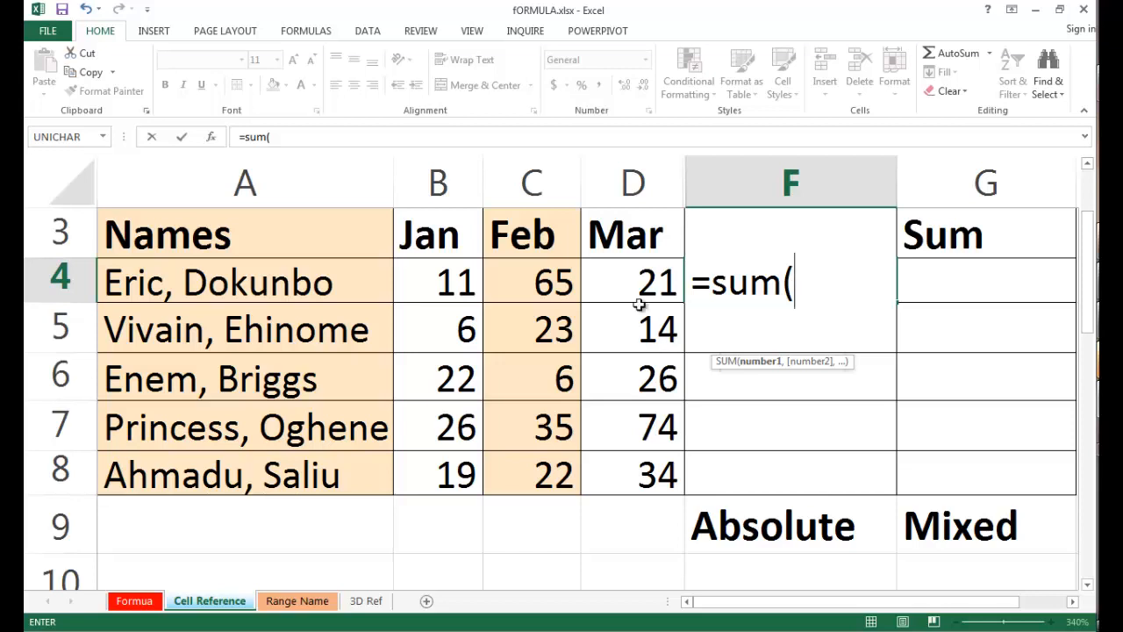
drag(438, 281, 621, 280)
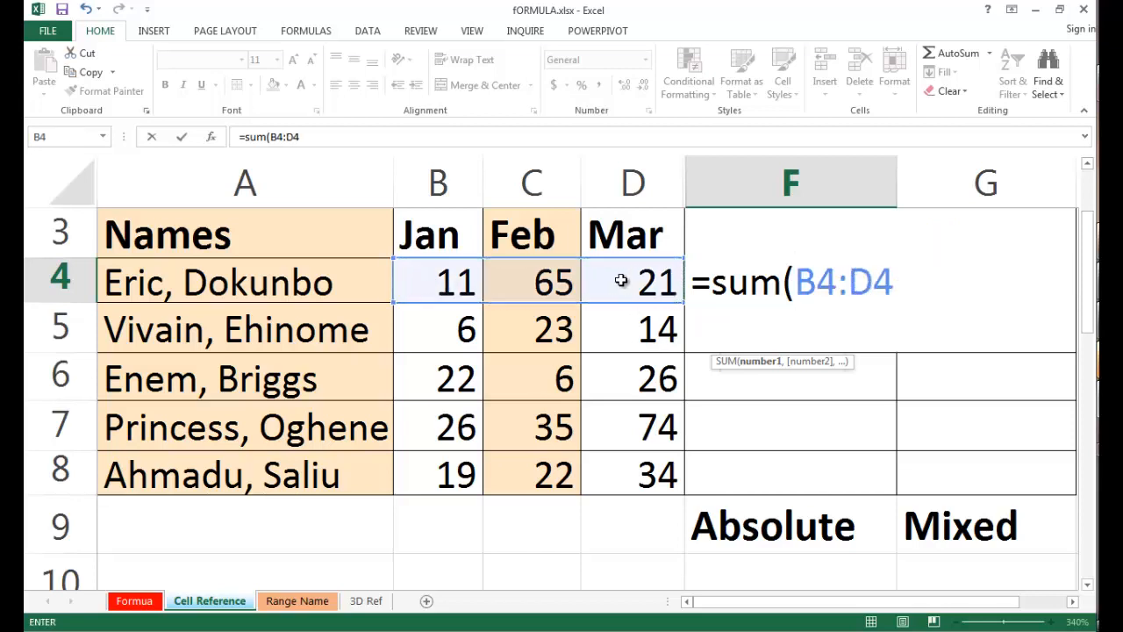
text())
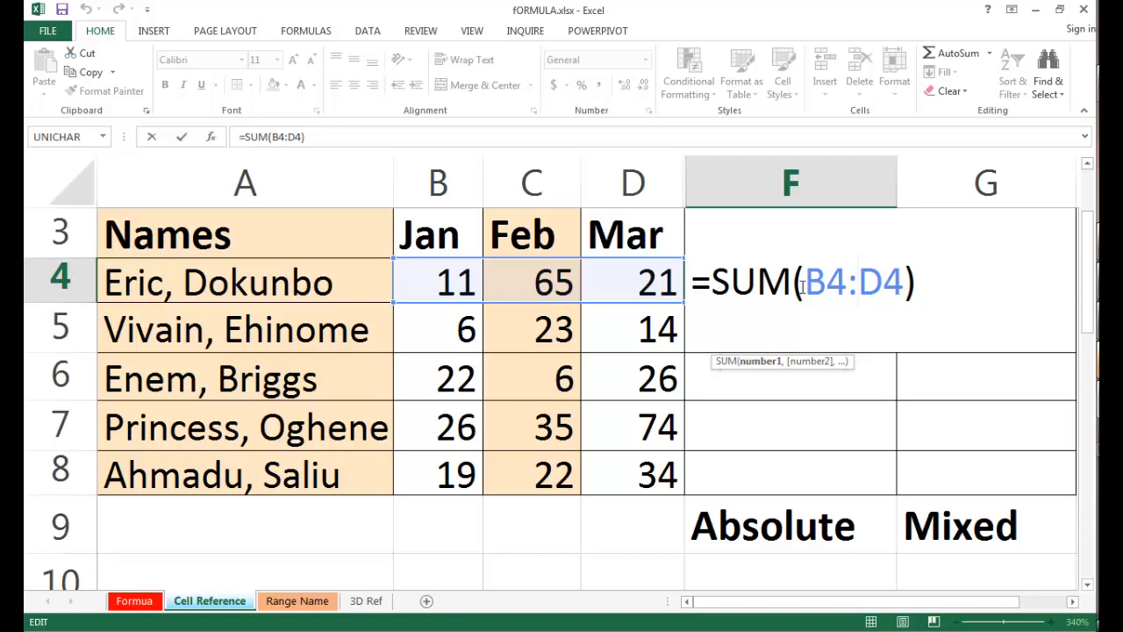
Try fixing the column and row of B4 one dollar sign at a time, and remove the dollar signs again.
drag(804, 283, 825, 285)
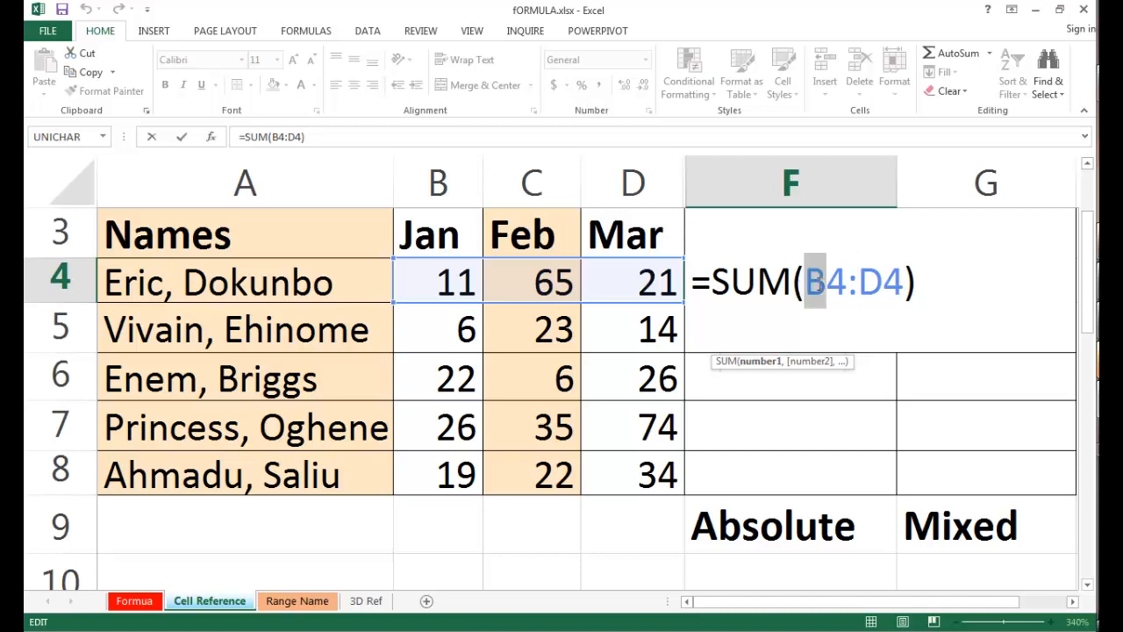
click(839, 285)
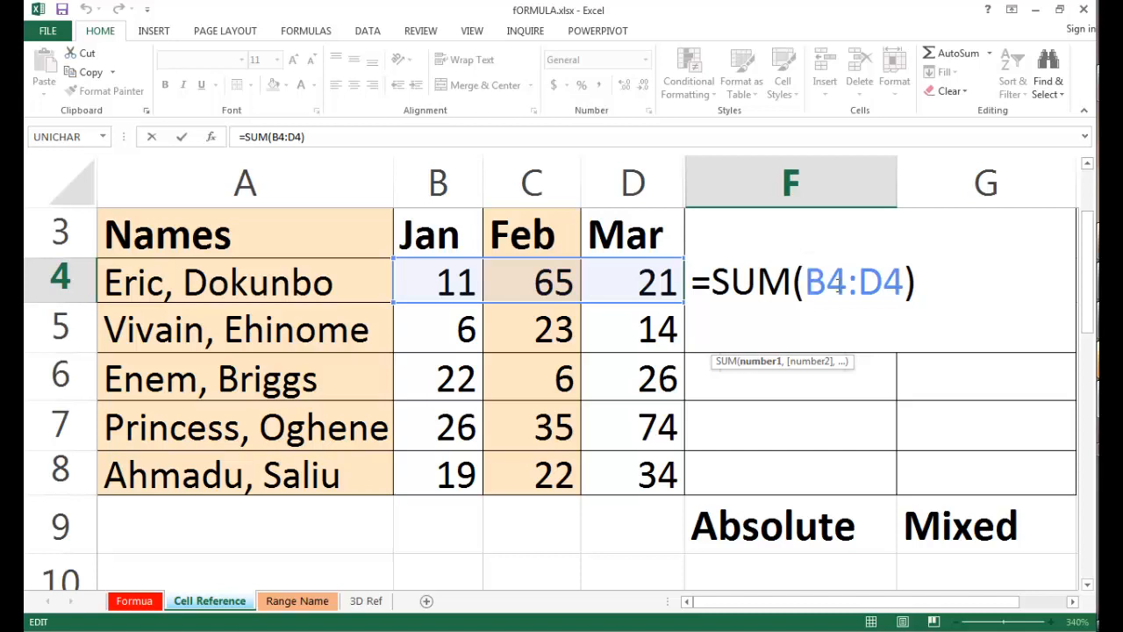
key(shift+Left)
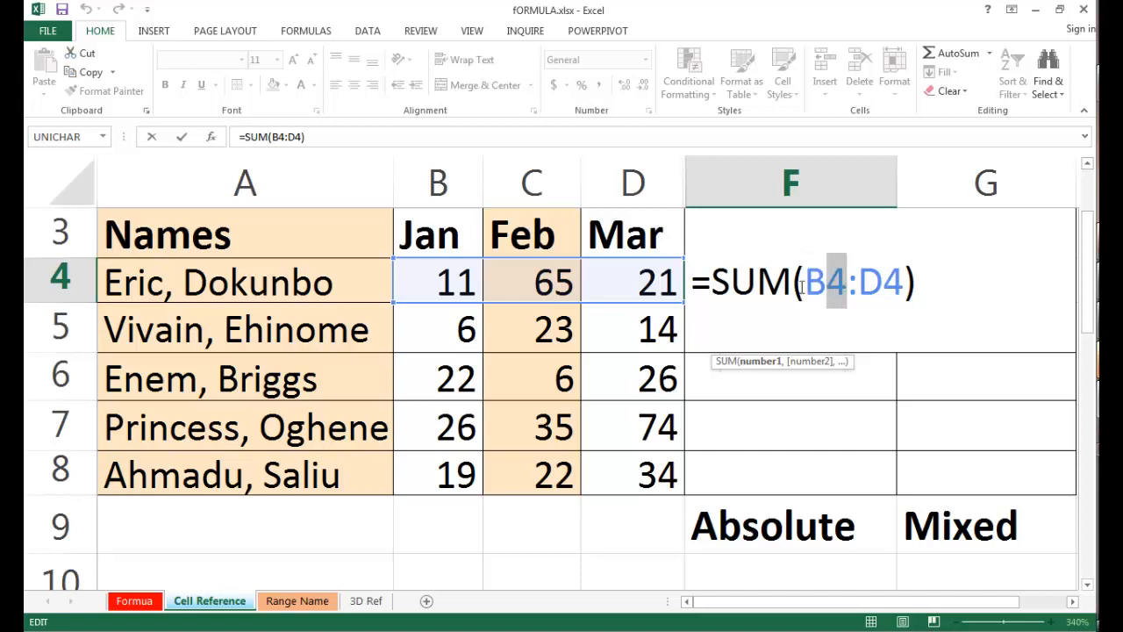
click(803, 286)
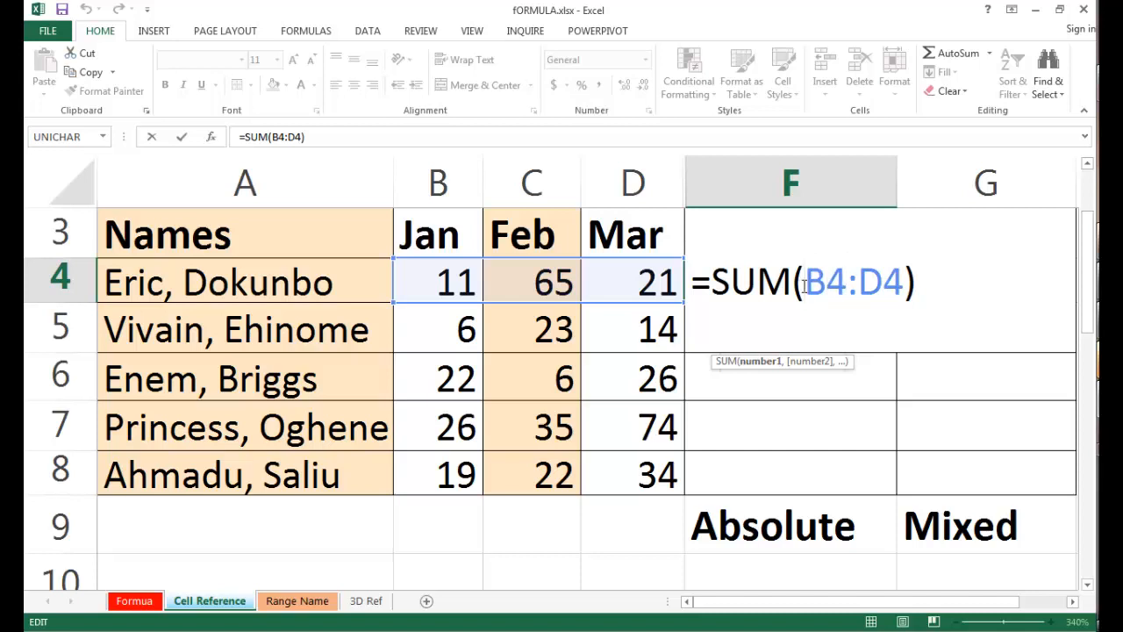
text($)
click(849, 281)
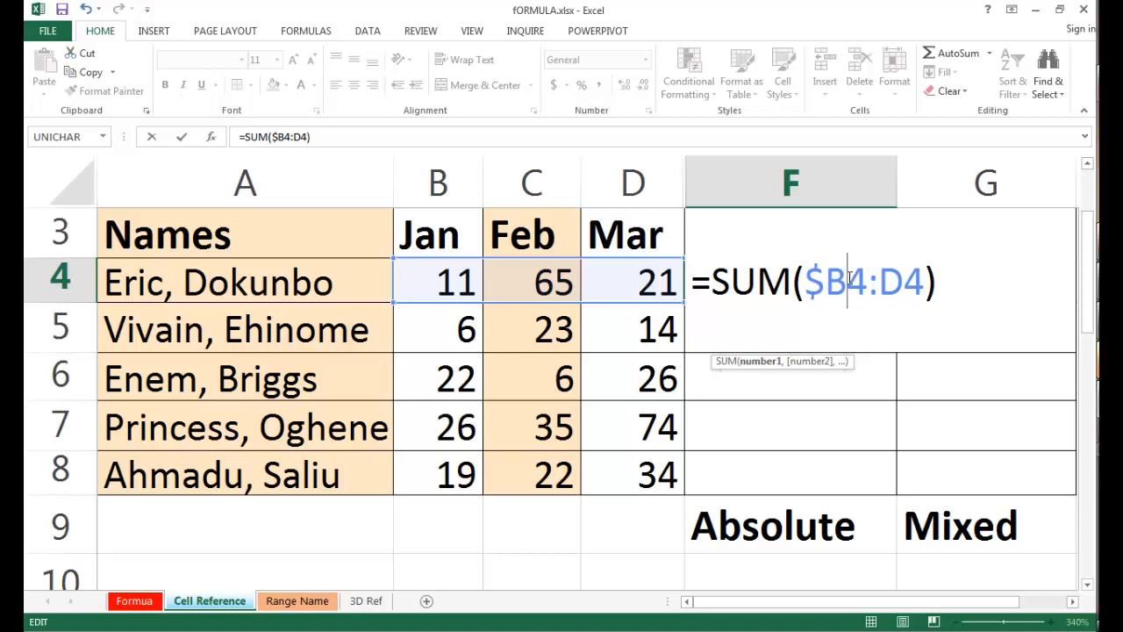
text($)
key(BackSpace)
click(825, 285)
key(BackSpace)
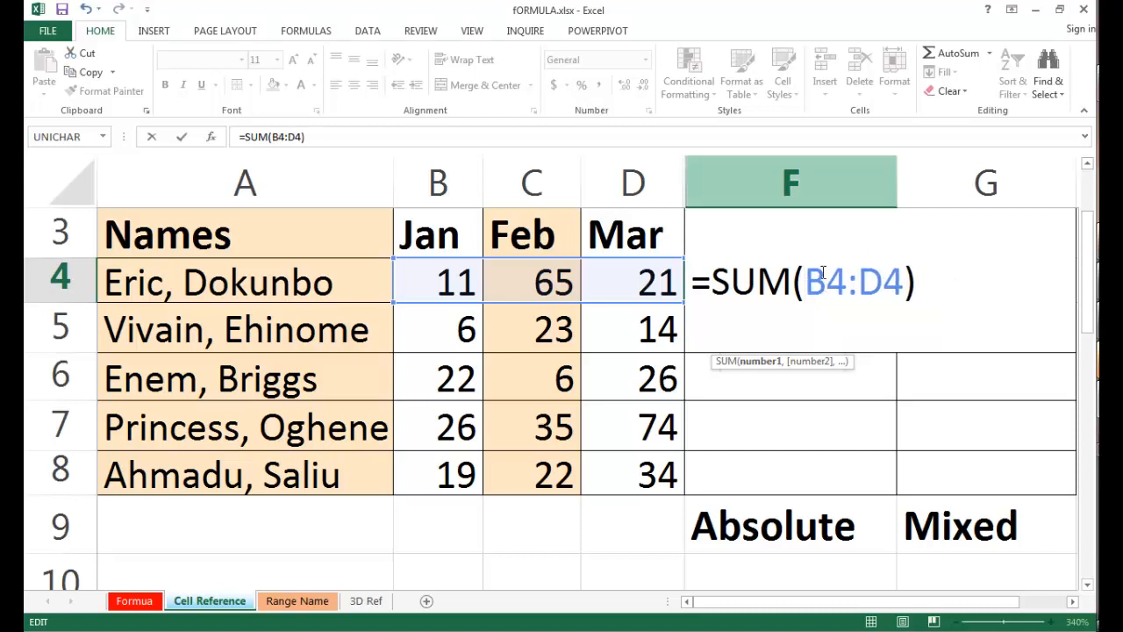
Make the whole range in F4 absolute so the formula reads =SUM($B$4:$D$4), and fill it down to F8.
drag(804, 284, 904, 279)
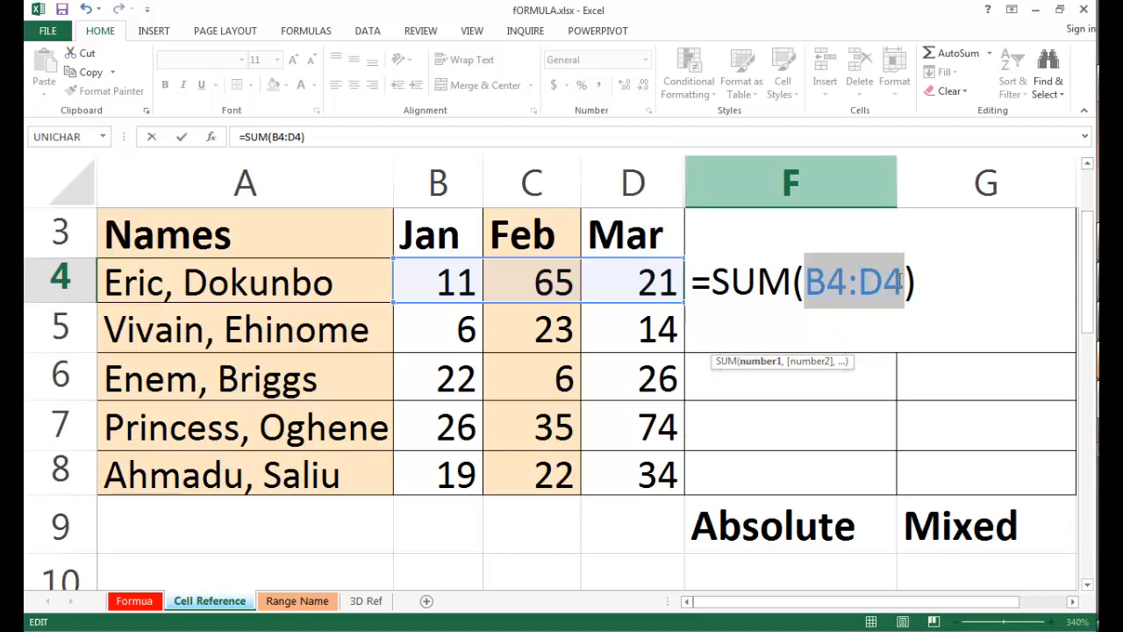
key(F4)
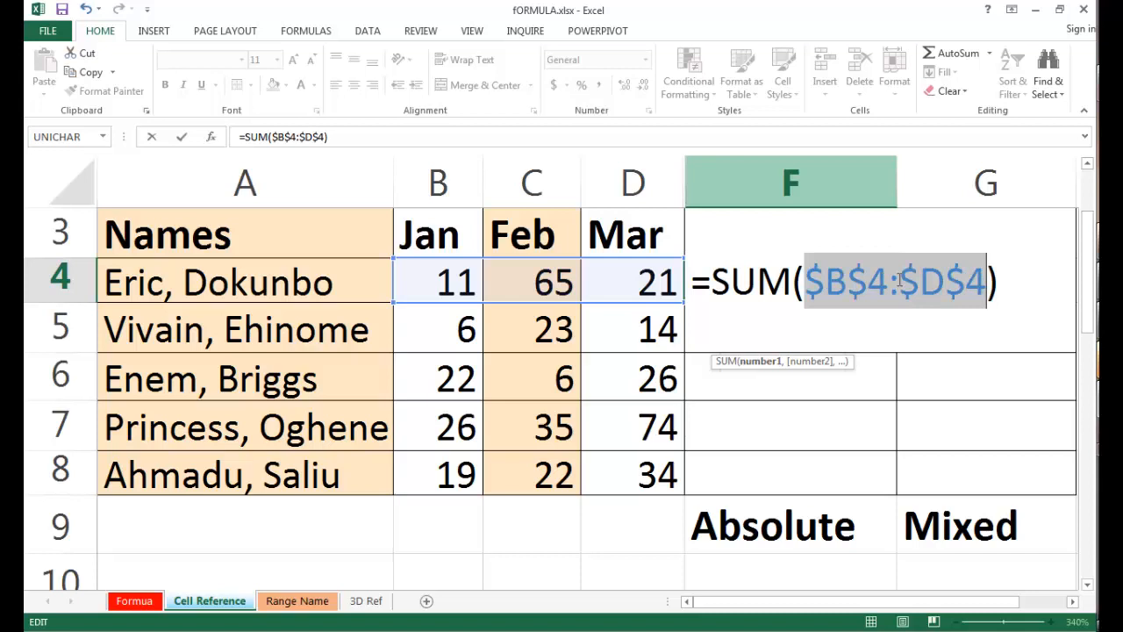
key(ctrl+Return)
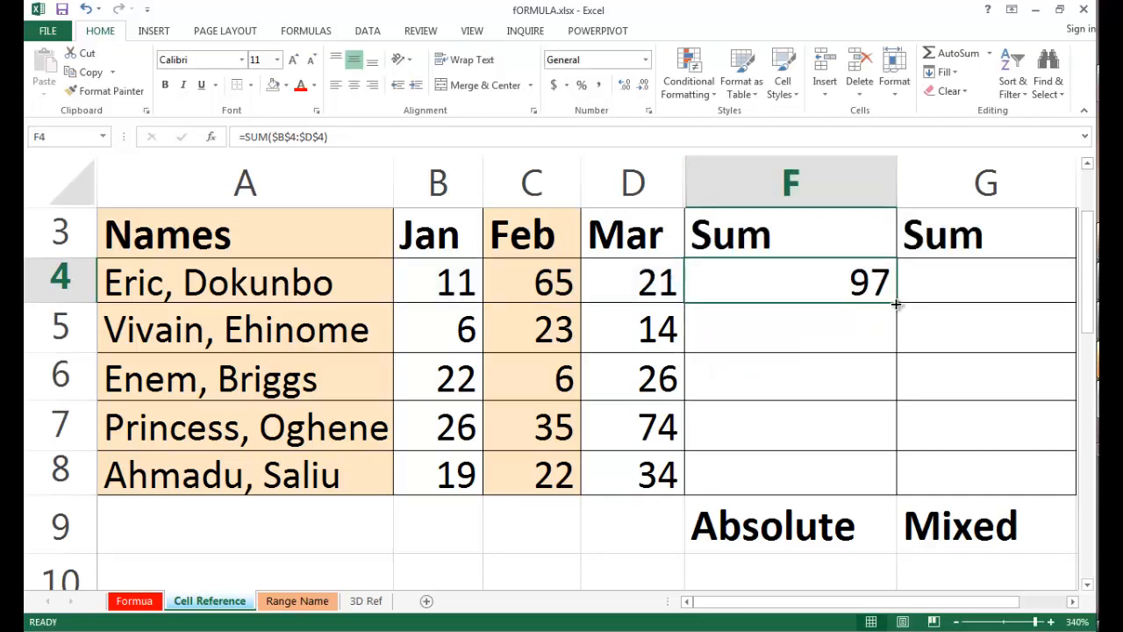
double_click(896, 303)
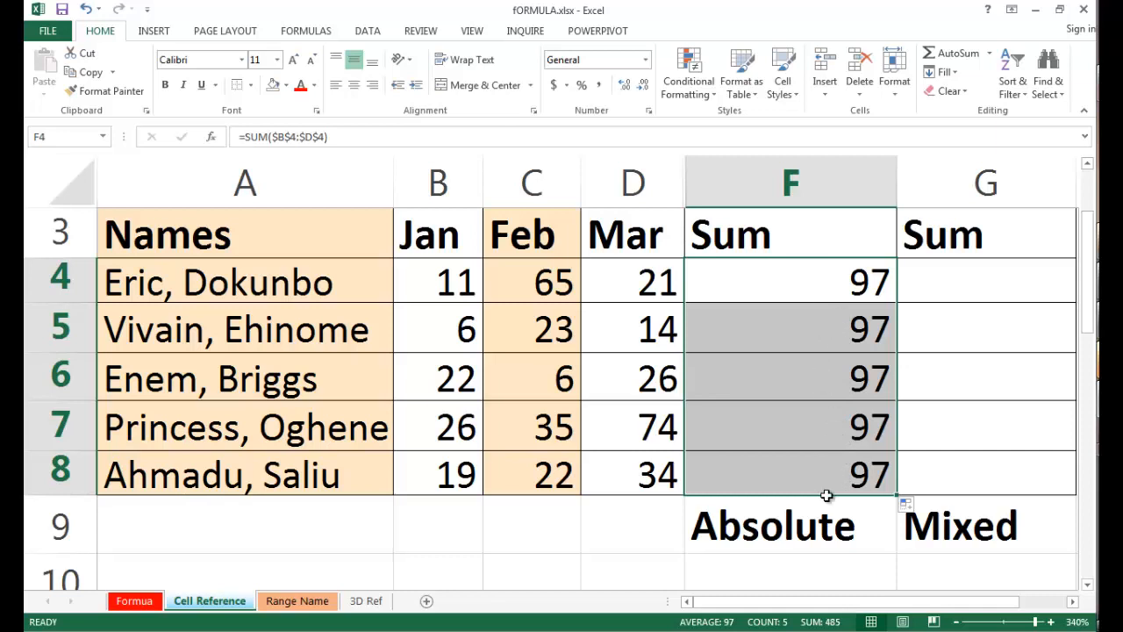
Examine the formulas in F4 and F5 to compare the absolute references after filling down.
click(826, 284)
double_click(825, 285)
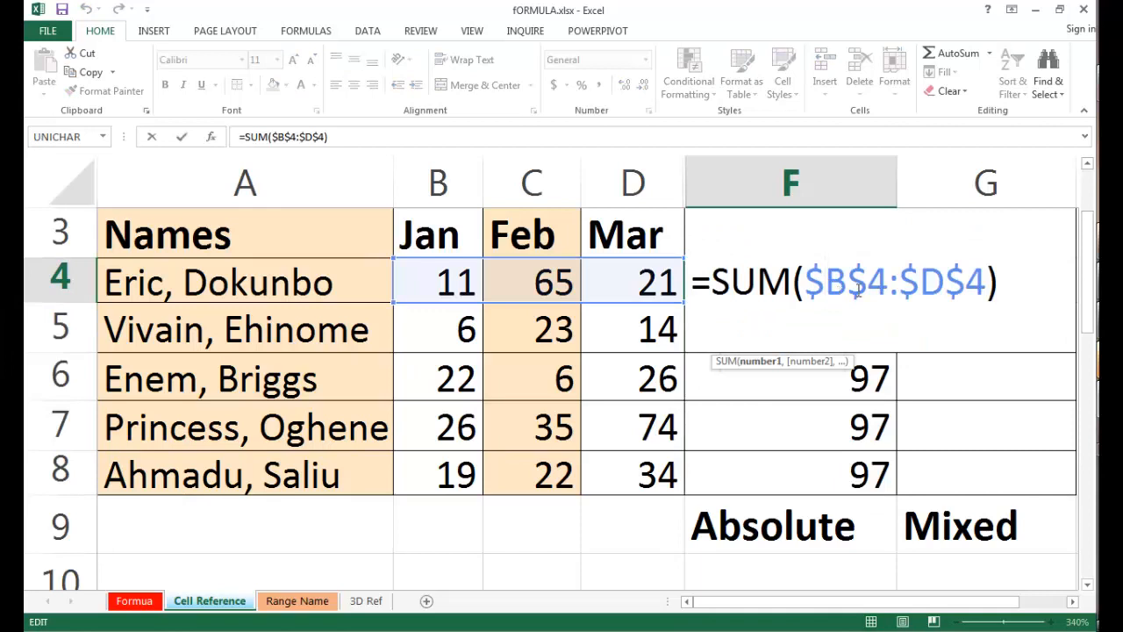
key(Return)
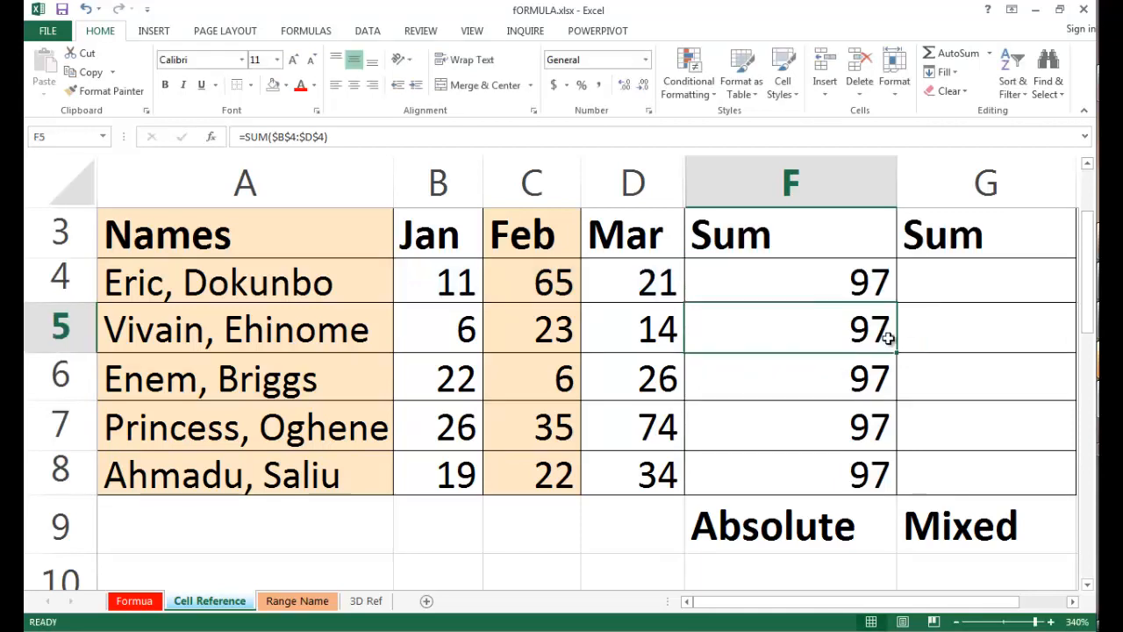
double_click(877, 342)
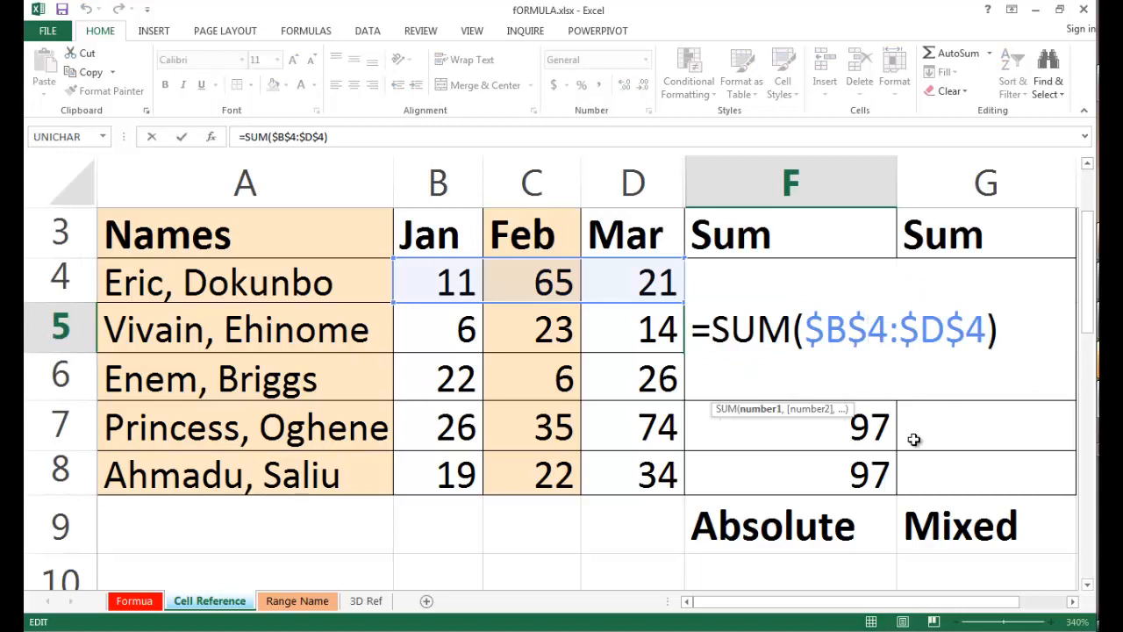
key(Return)
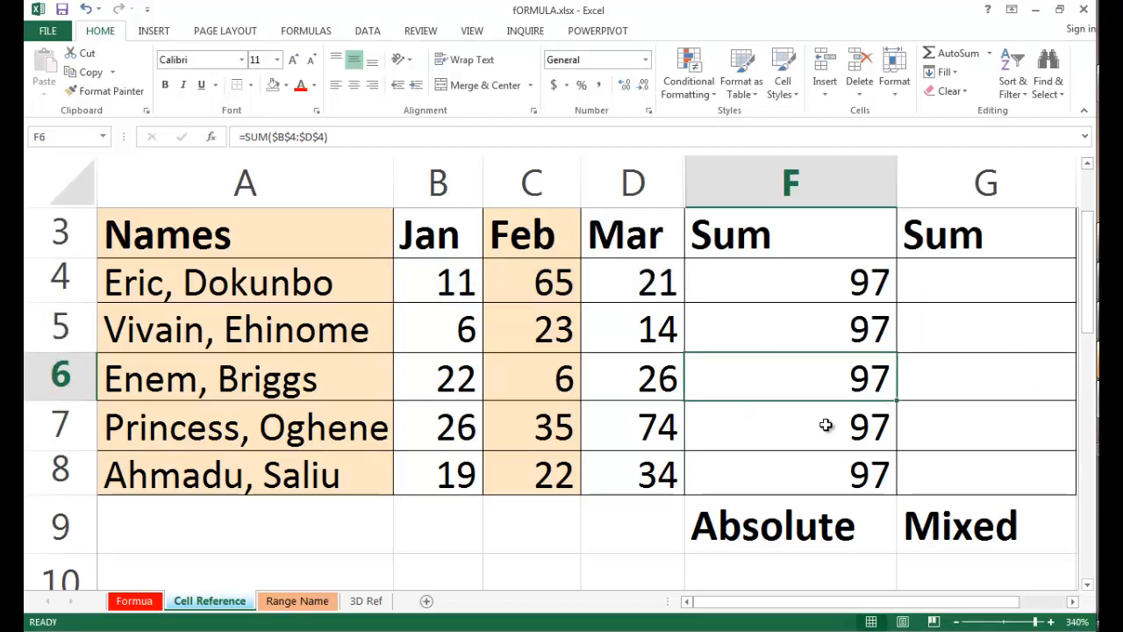
Enter =SUM($B4:$D4) in cell G4 of the Mixed column, fixing only the columns, and fill it down to G8.
double_click(795, 282)
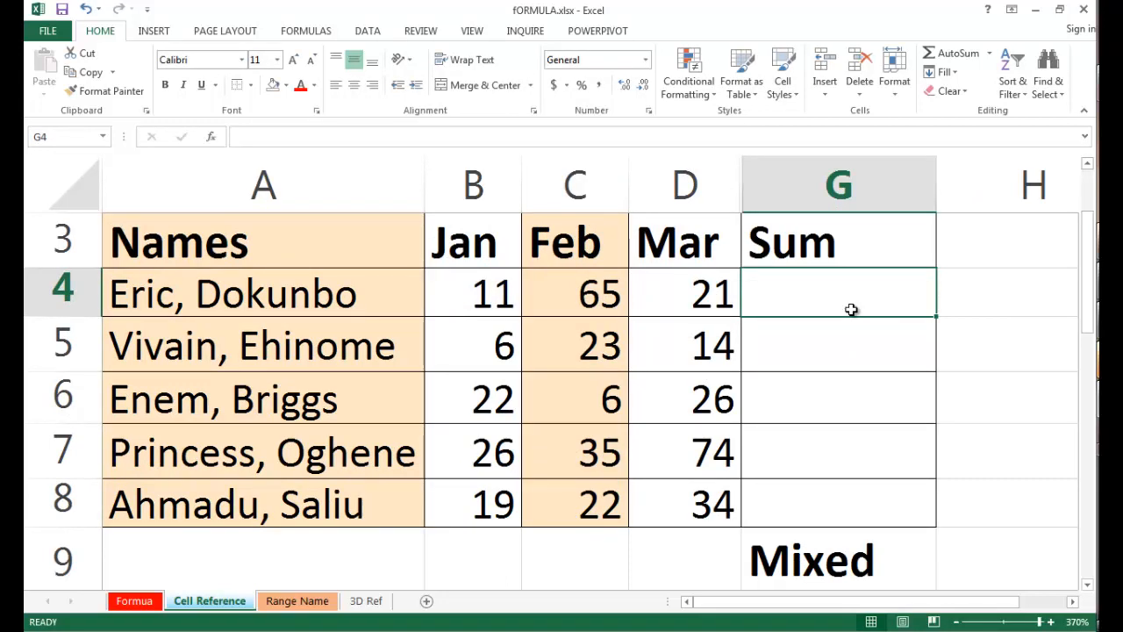
text(=sum)
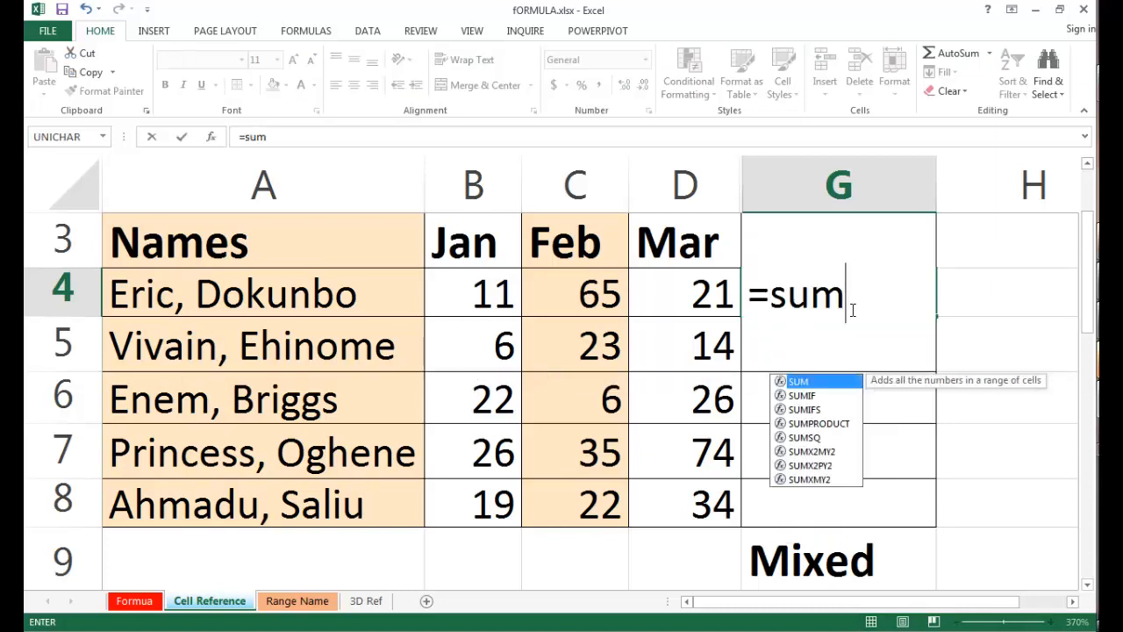
text(()
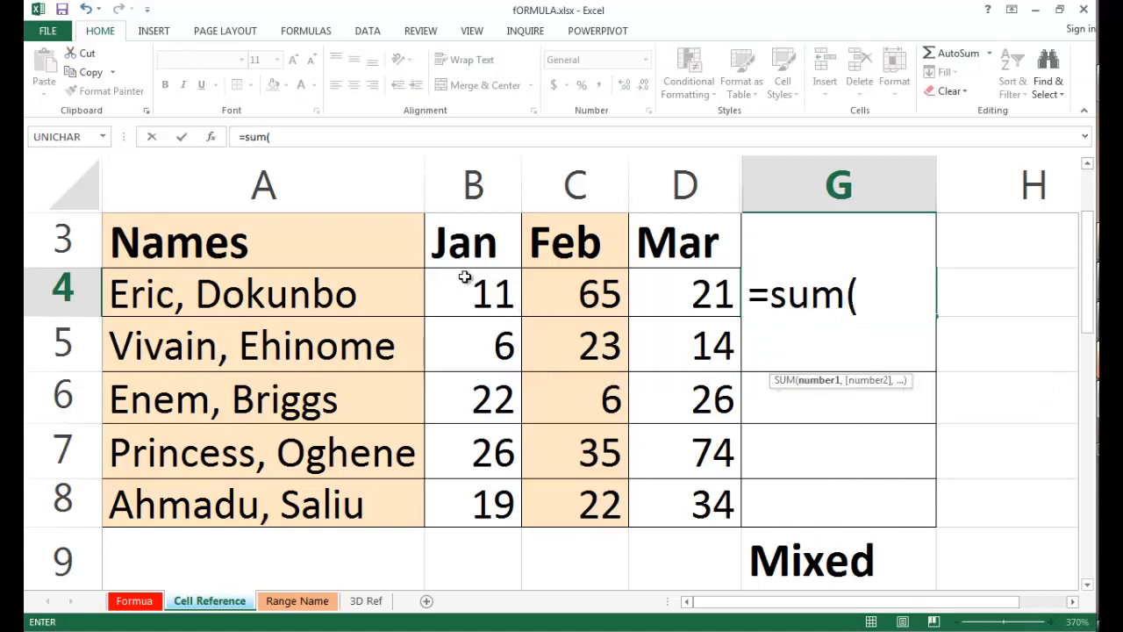
drag(465, 277, 695, 298)
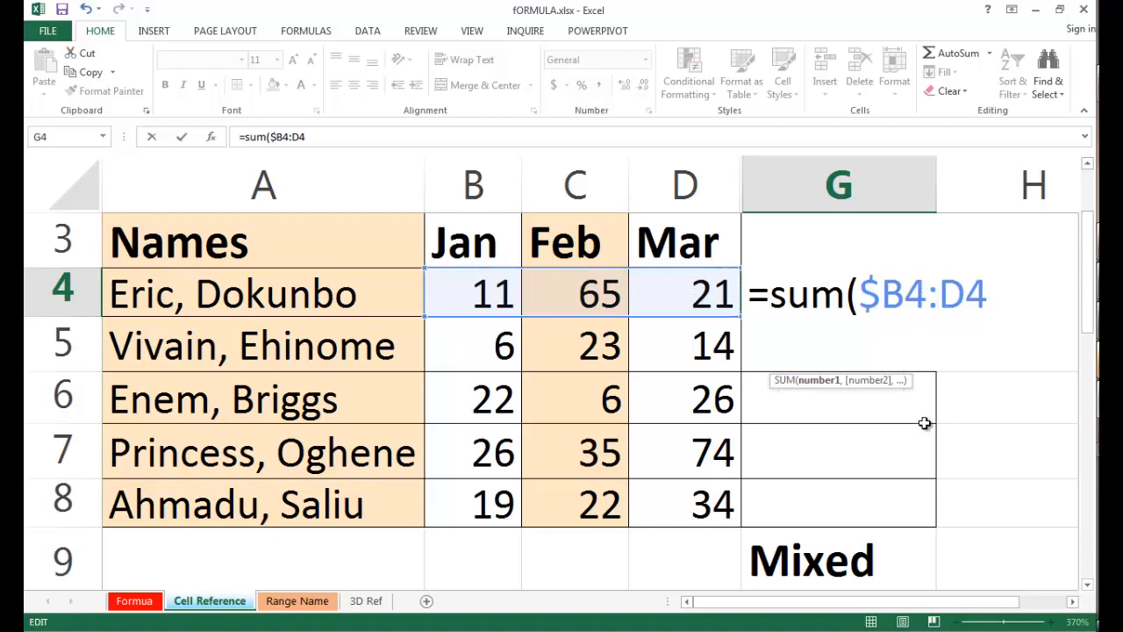
text($D4))
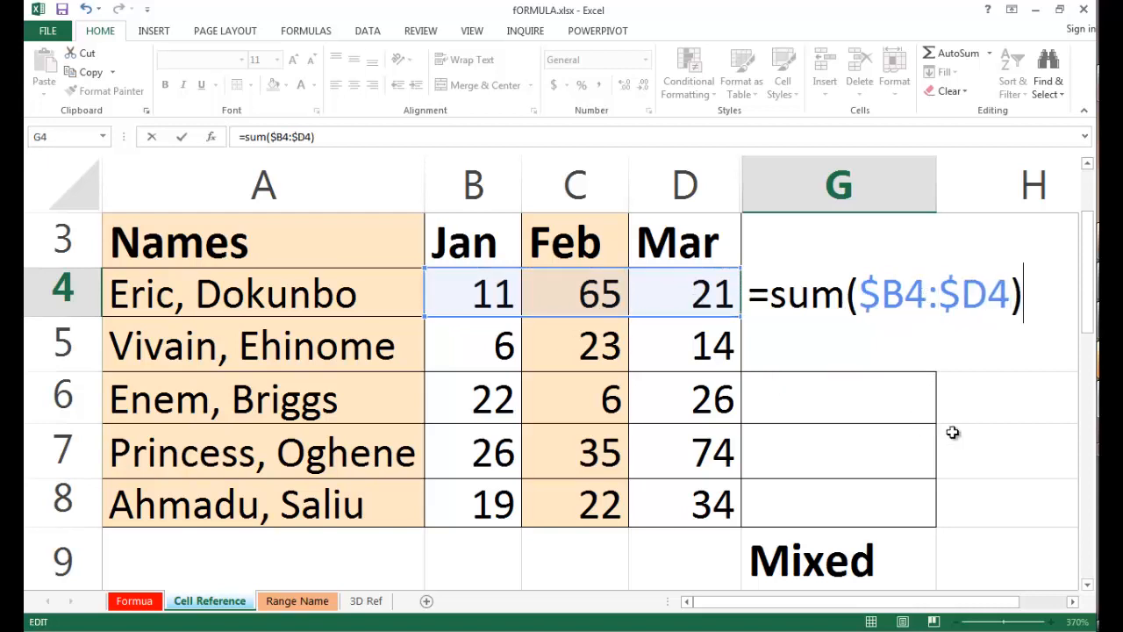
key(ctrl+Return)
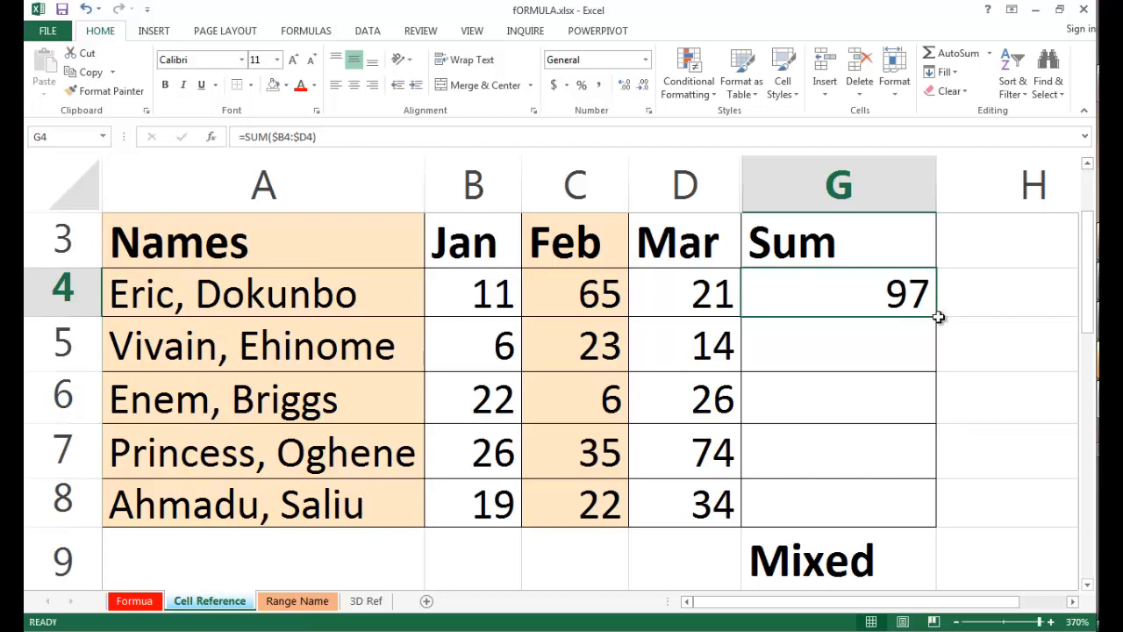
double_click(936, 316)
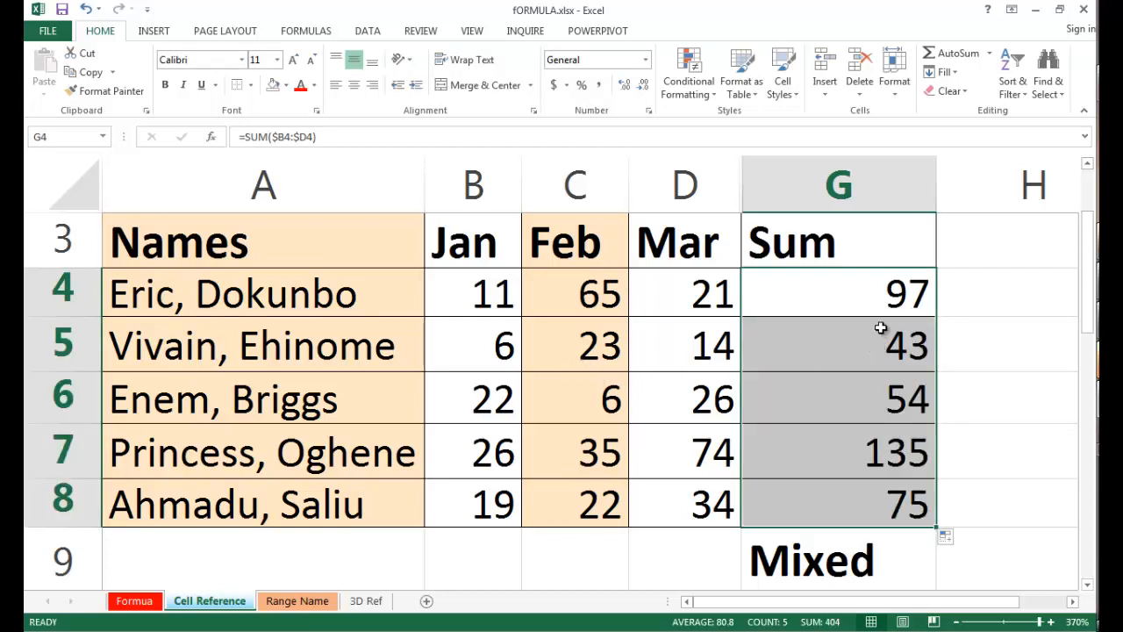
Change the formula in G4 to =SUM(B$4:D$4), fixing only the rows, and fill it down the Mixed column.
click(784, 293)
double_click(785, 293)
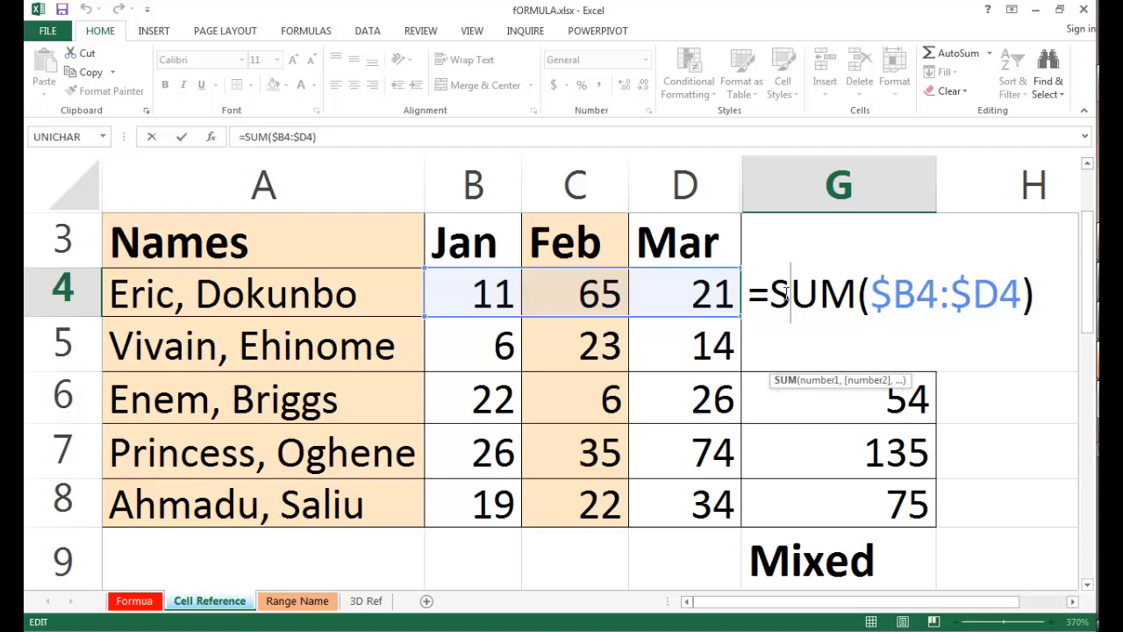
key(ctrl+Return)
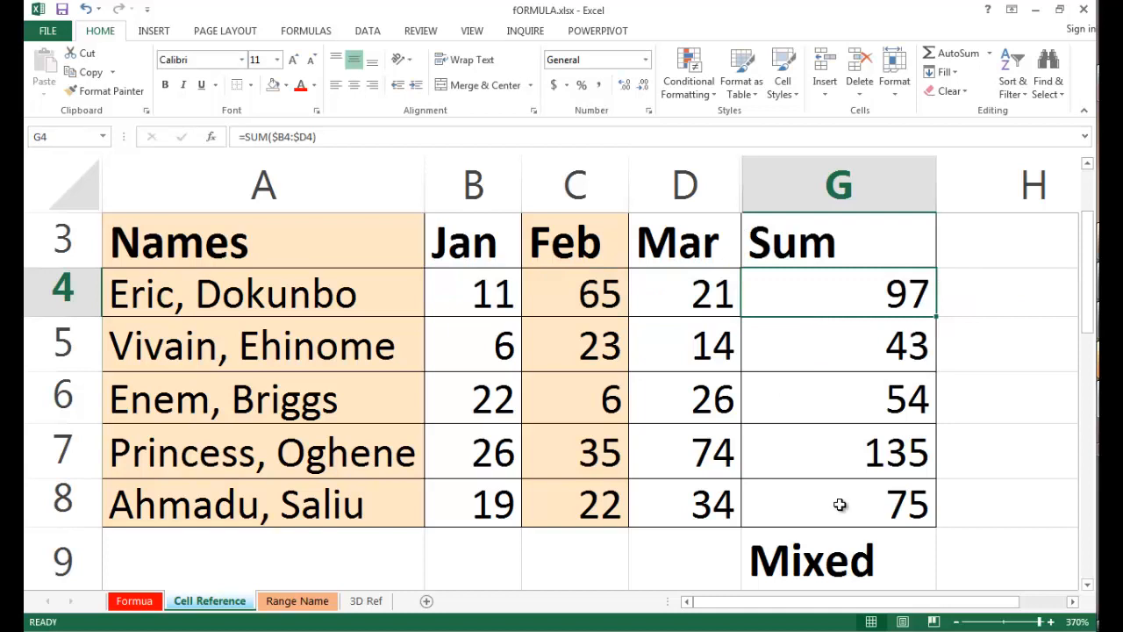
double_click(826, 303)
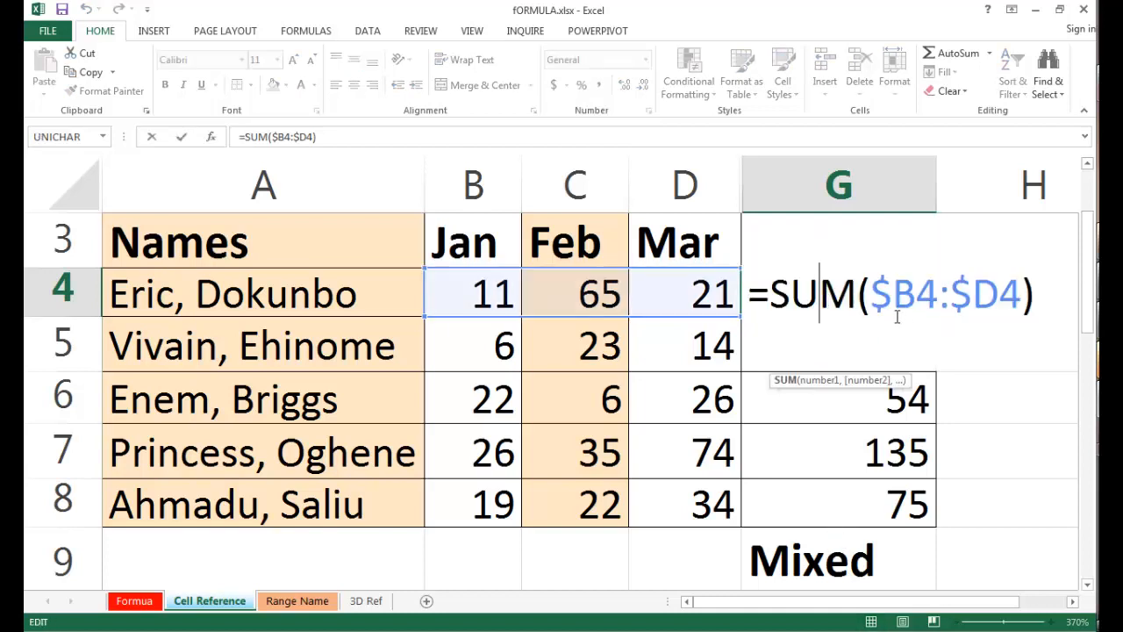
key(BackSpace)
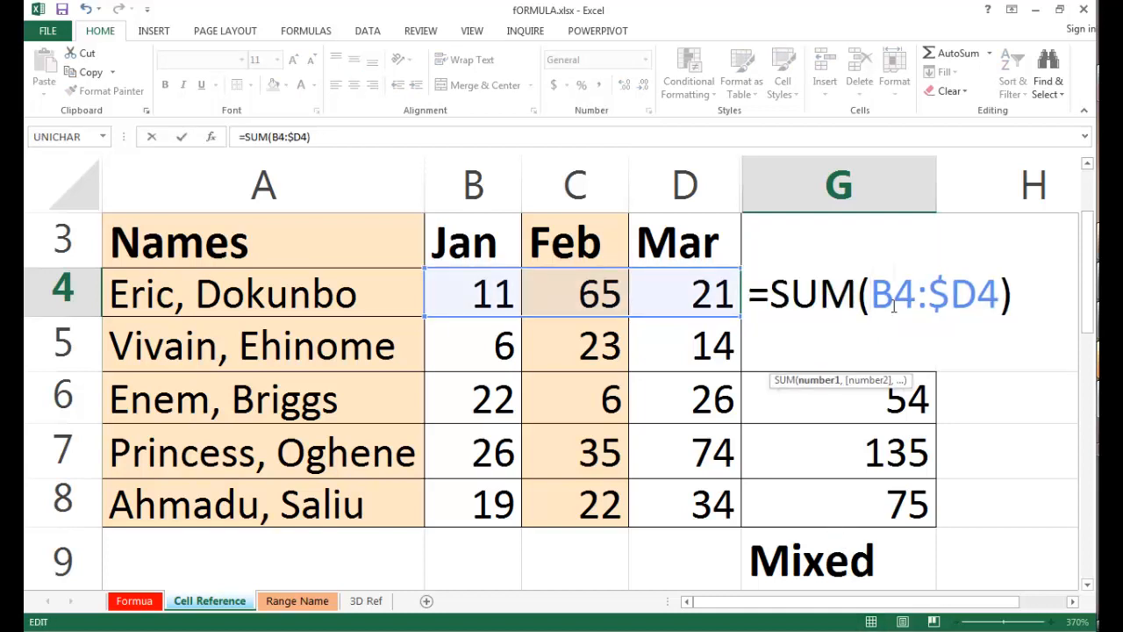
text($)
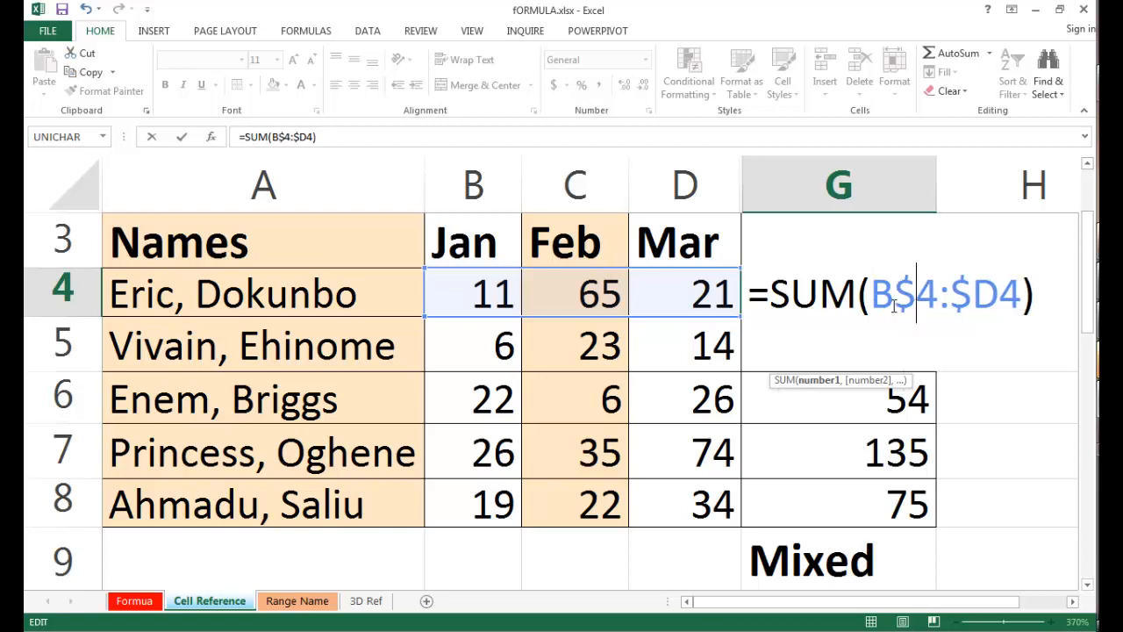
click(969, 305)
key(BackSpace)
key(Right)
text($)
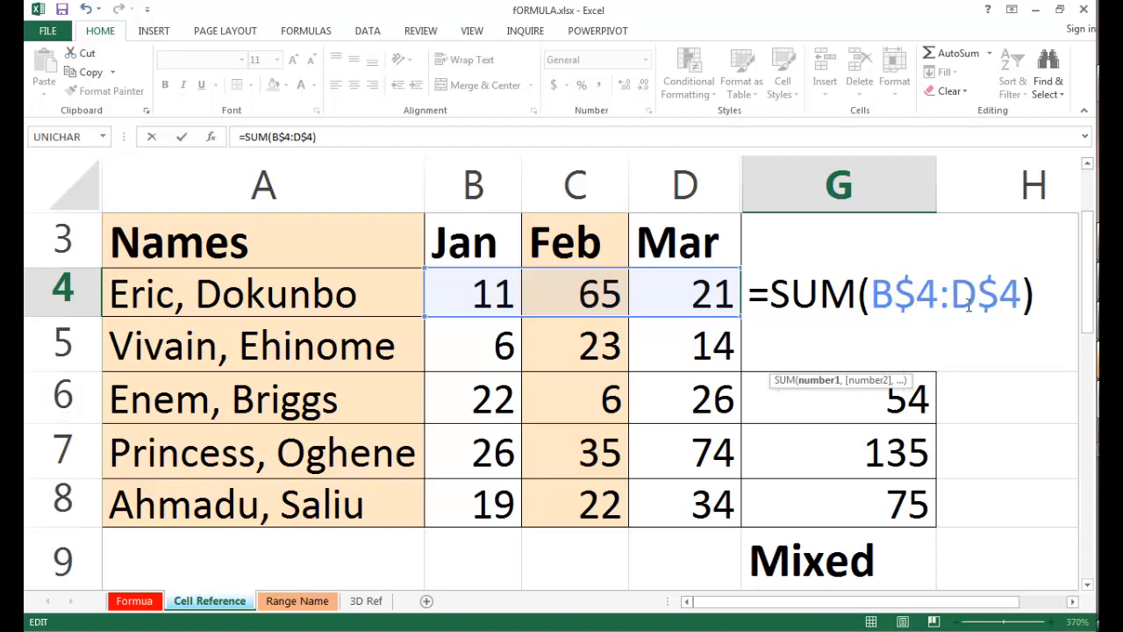
key(ctrl+Return)
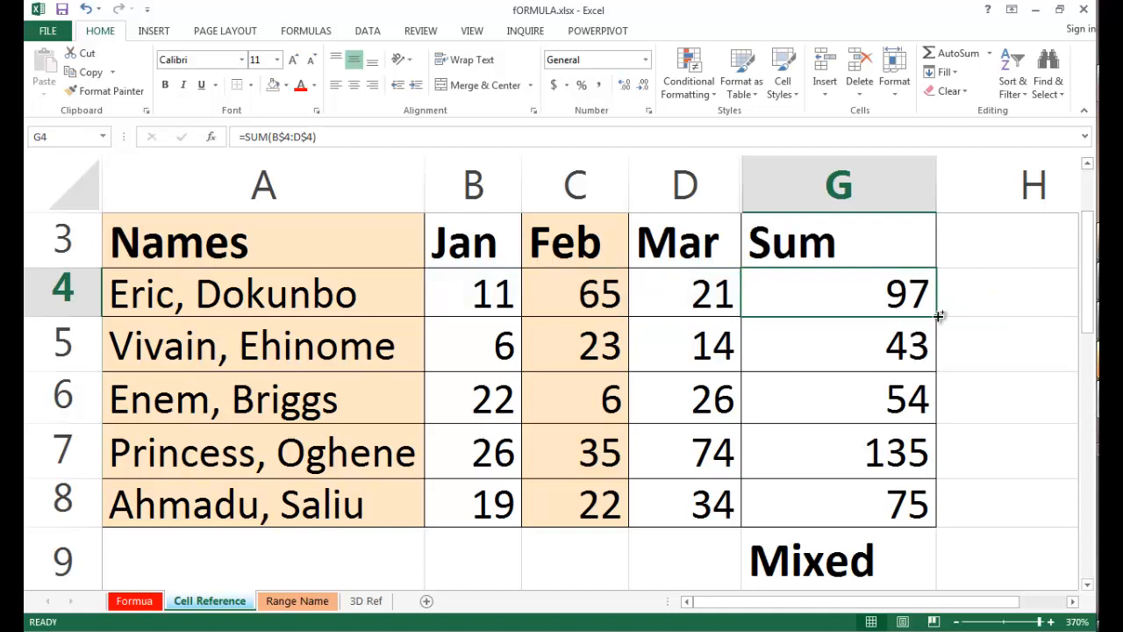
double_click(939, 315)
Examine the formulas in G4 and G5 to compare the row-fixed mixed references.
double_click(880, 307)
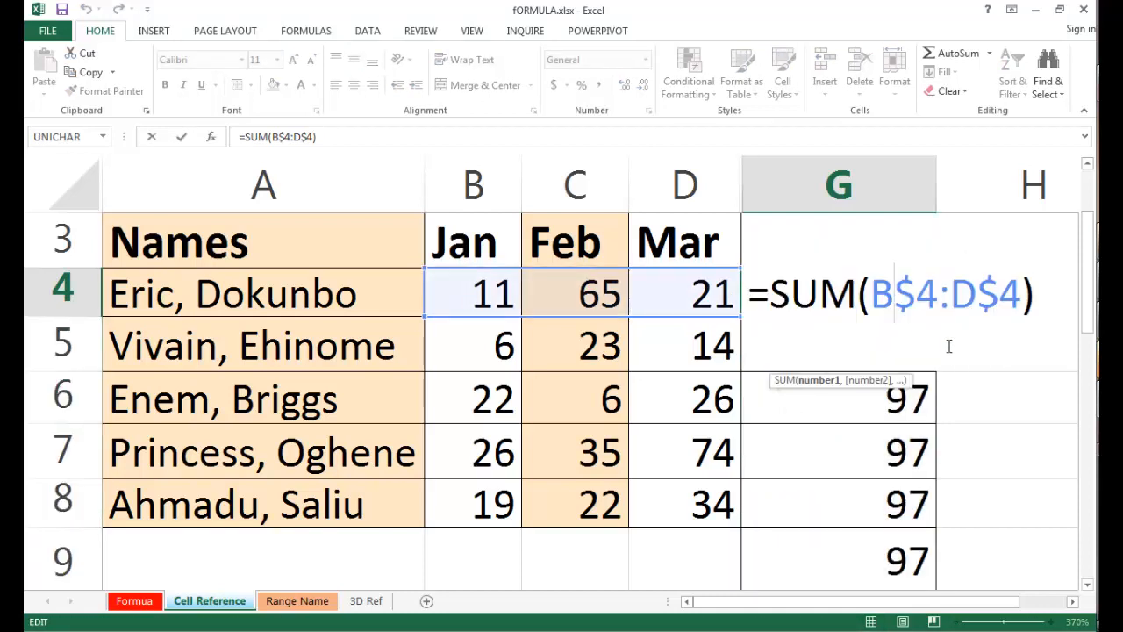
key(End)
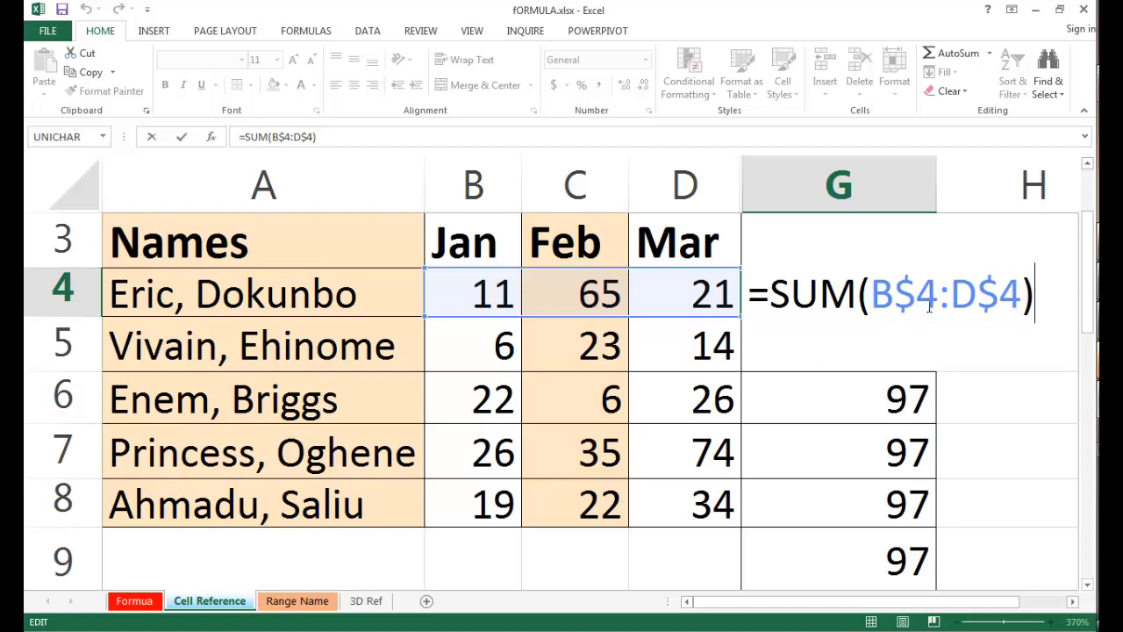
double_click(909, 349)
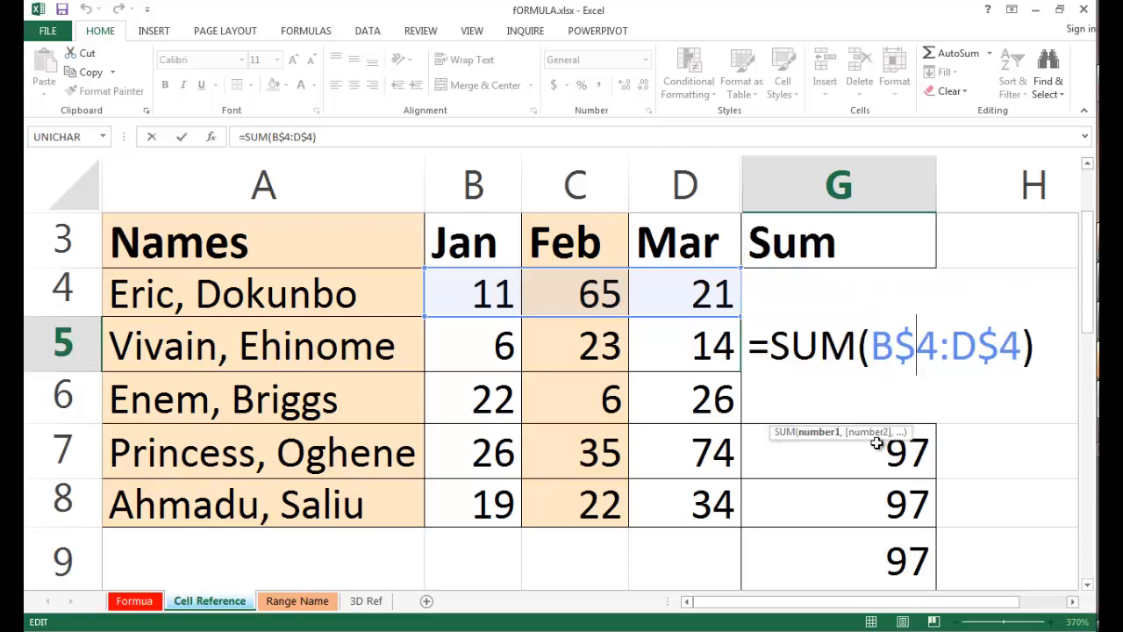
Close the formula in G5 and examine the row-fixed mixed reference in G6.
key(Return)
double_click(851, 404)
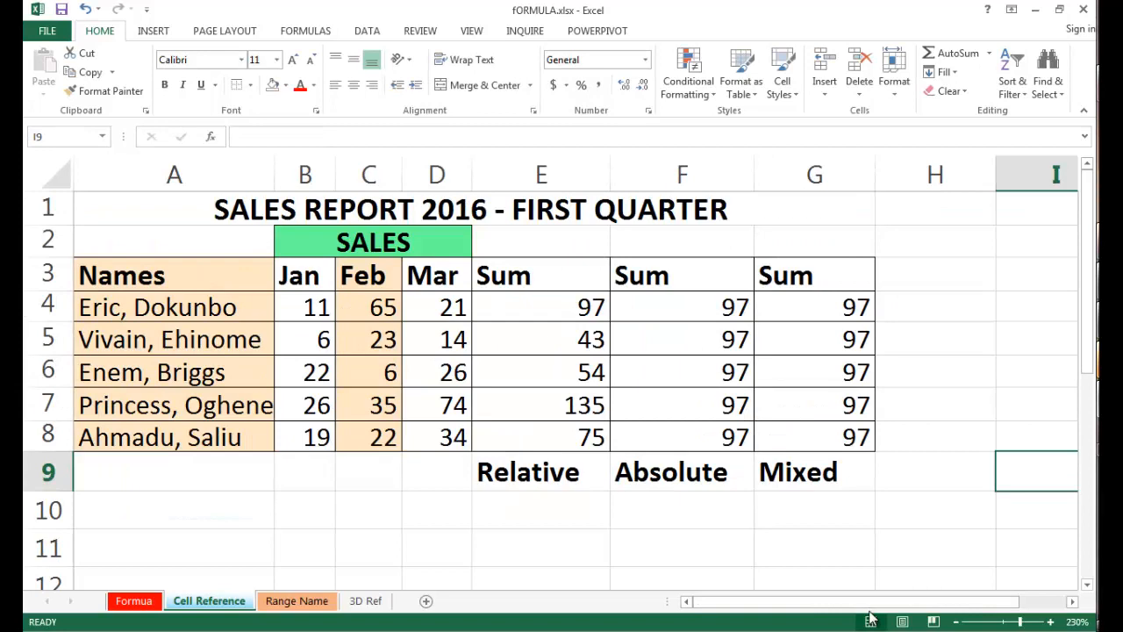
On the Range Name sheet, name the January sales range B3:B7 as Macs.
click(298, 601)
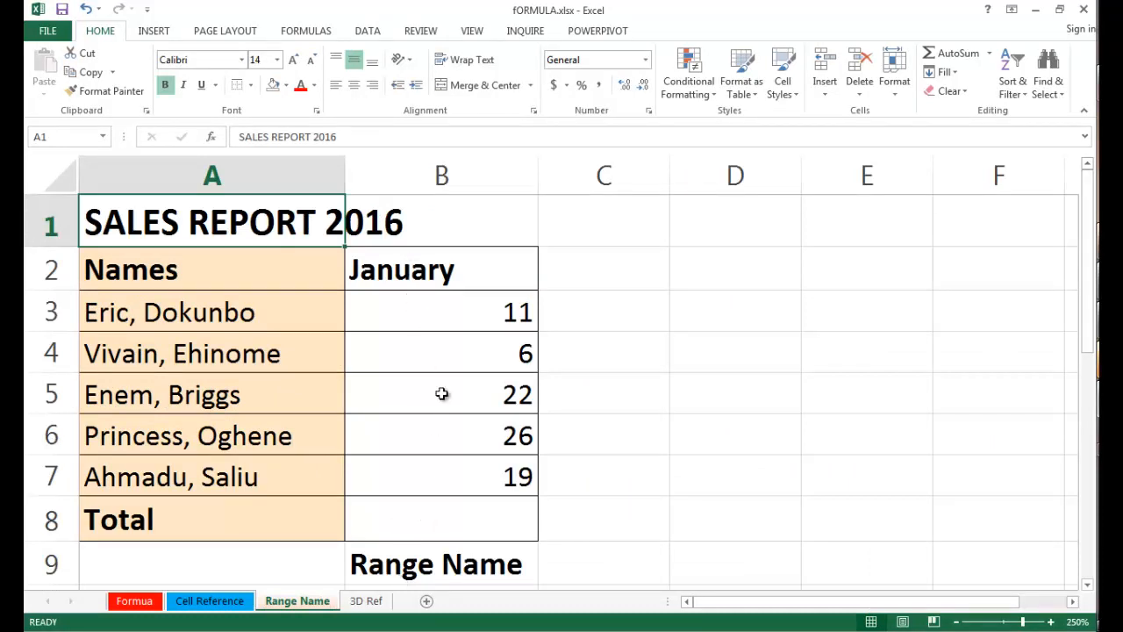
click(454, 309)
drag(456, 351, 456, 468)
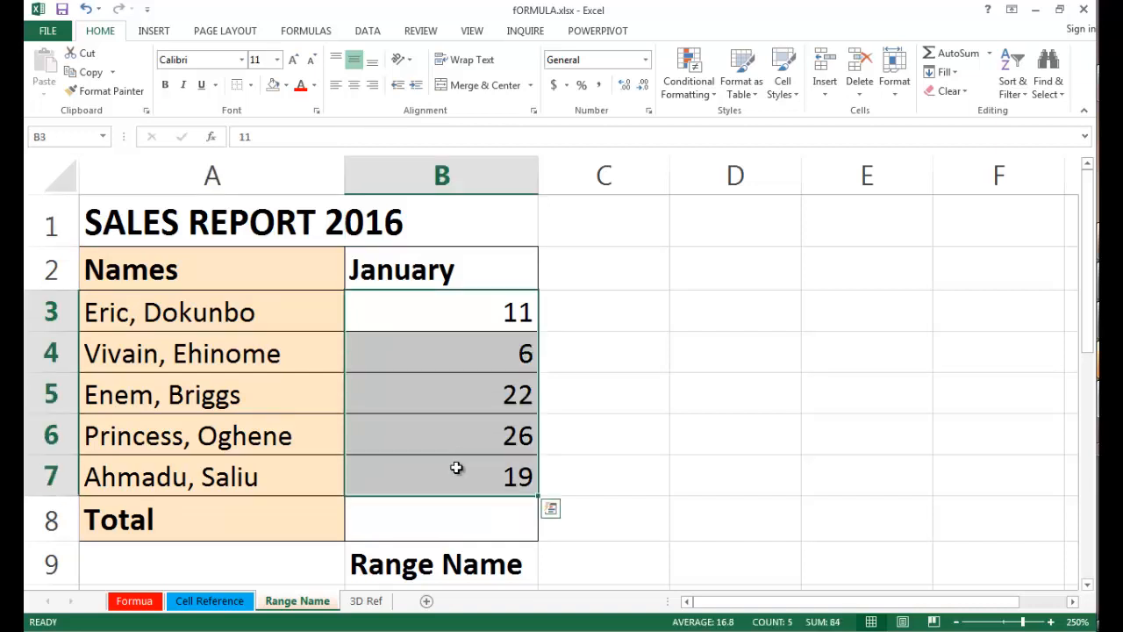
click(86, 137)
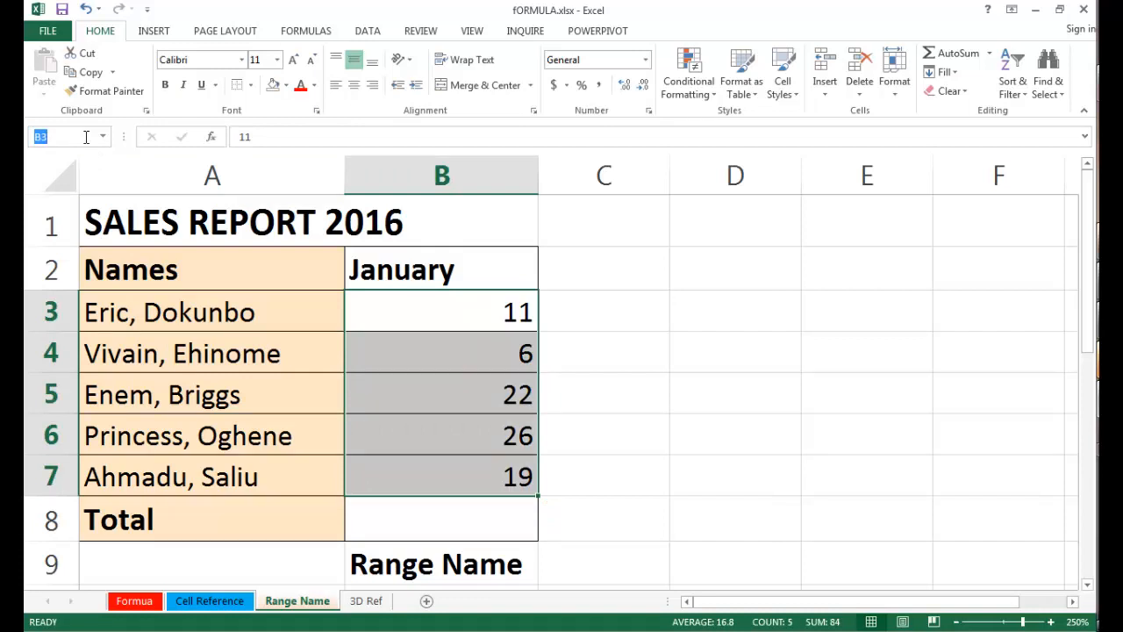
text(Macs)
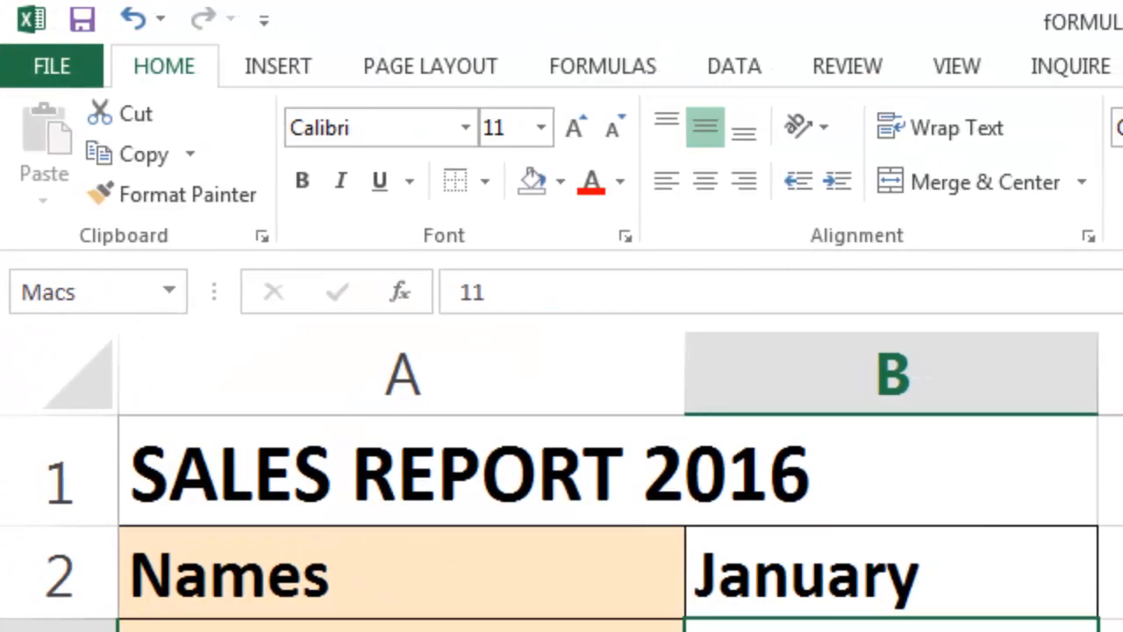
key(Return)
Enter =SUM(Macs) in the Total cell B8 to add up the named January range.
click(389, 526)
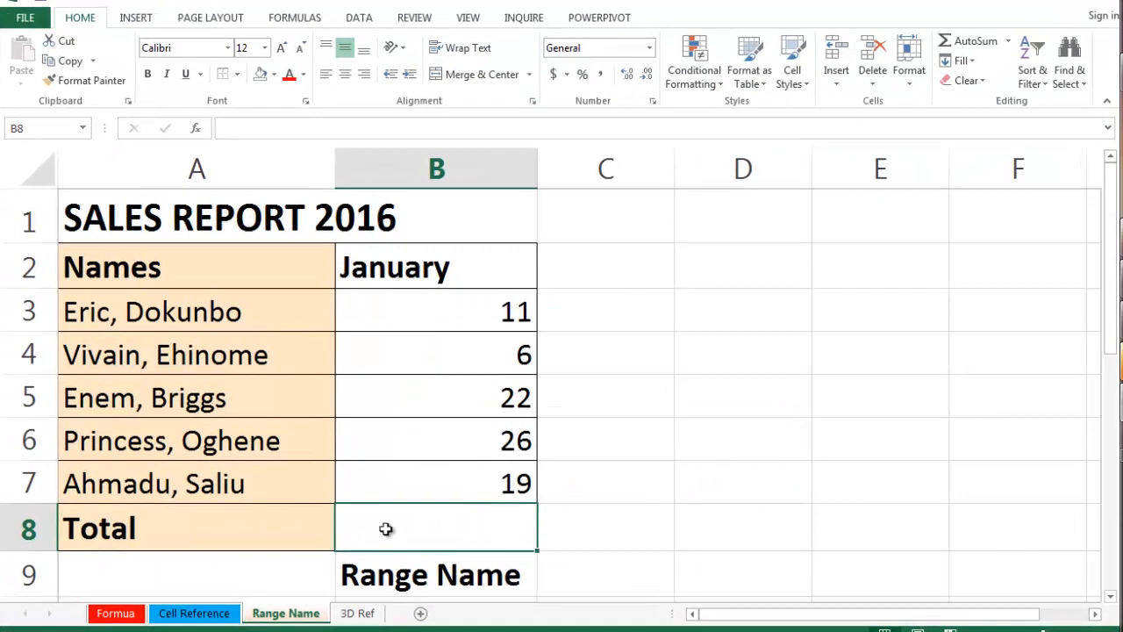
text(=sum()
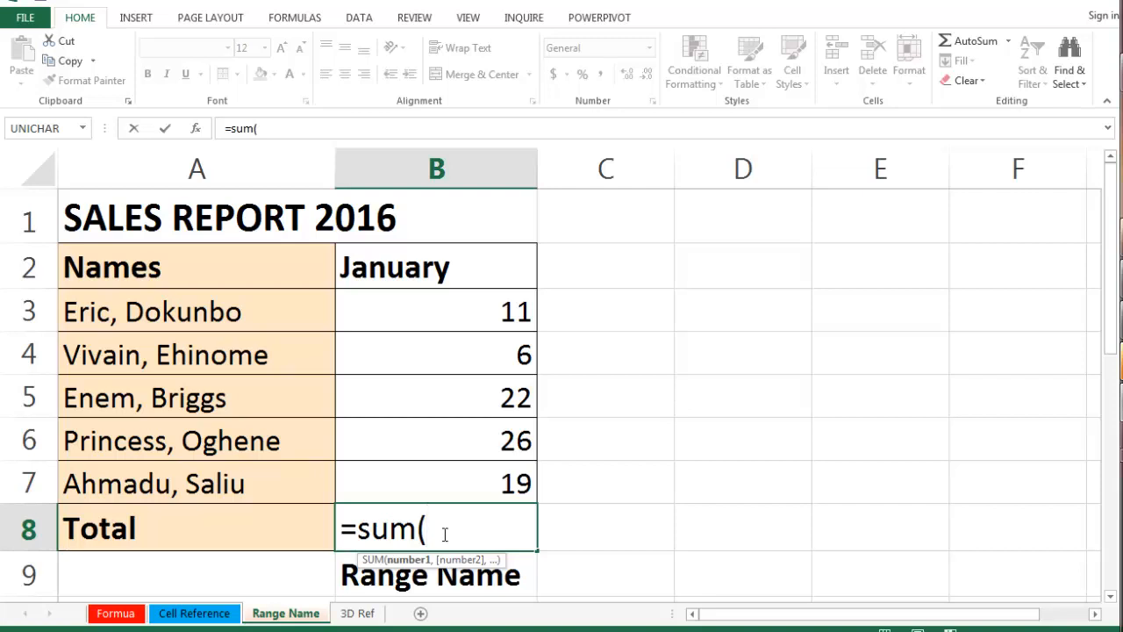
text(macs)
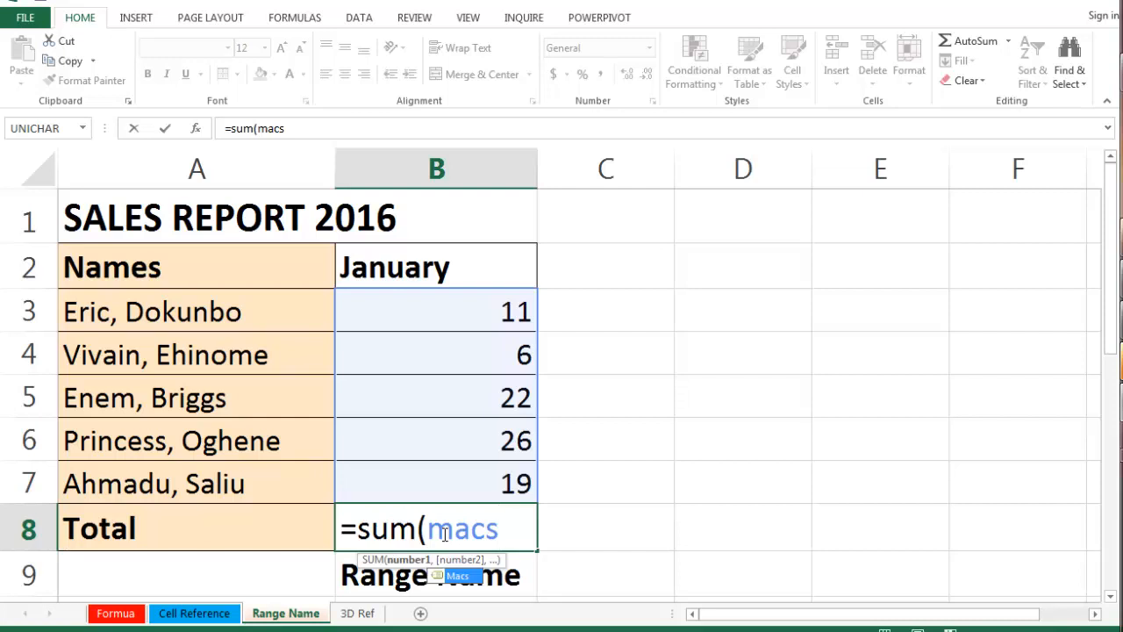
text())
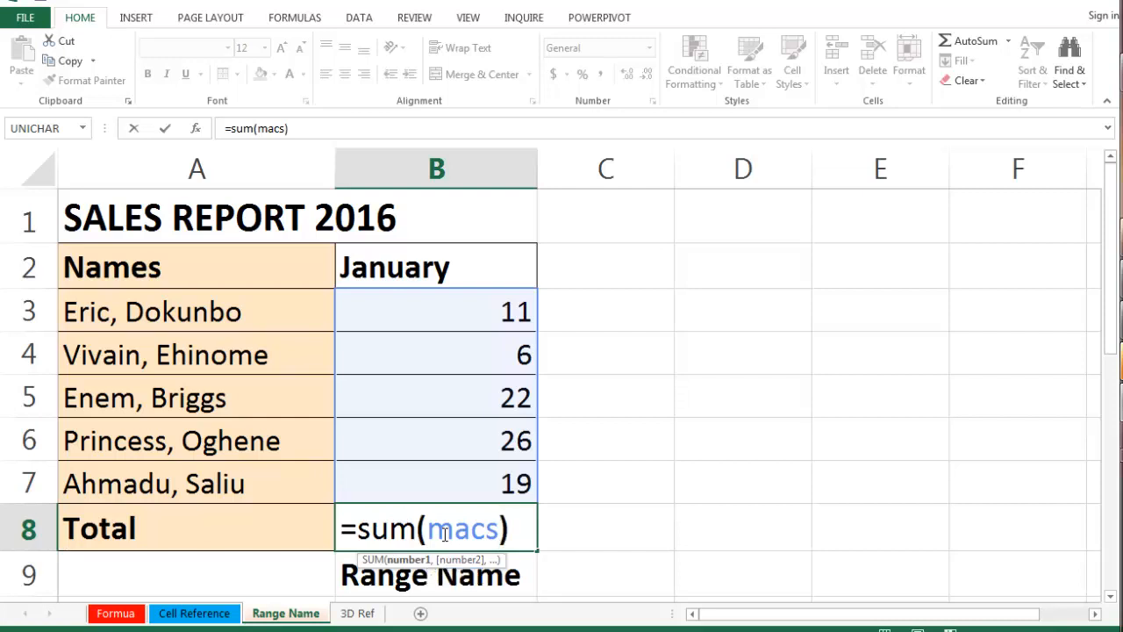
key(ctrl+Return)
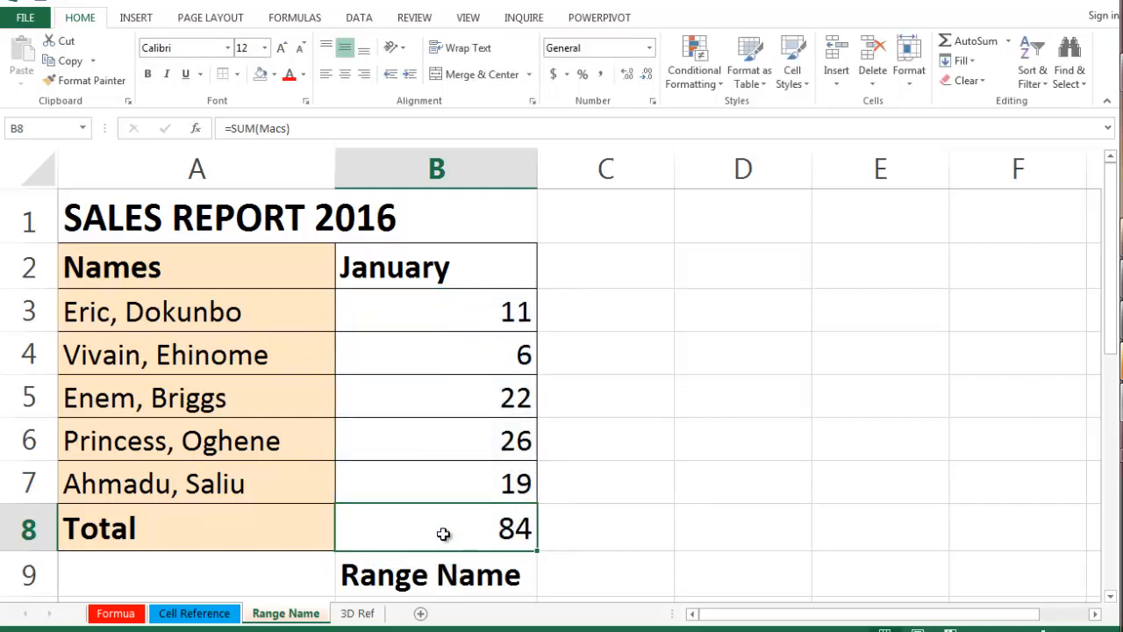
Go to the named range Macs from the list of defined names to check which cells it covers.
click(745, 359)
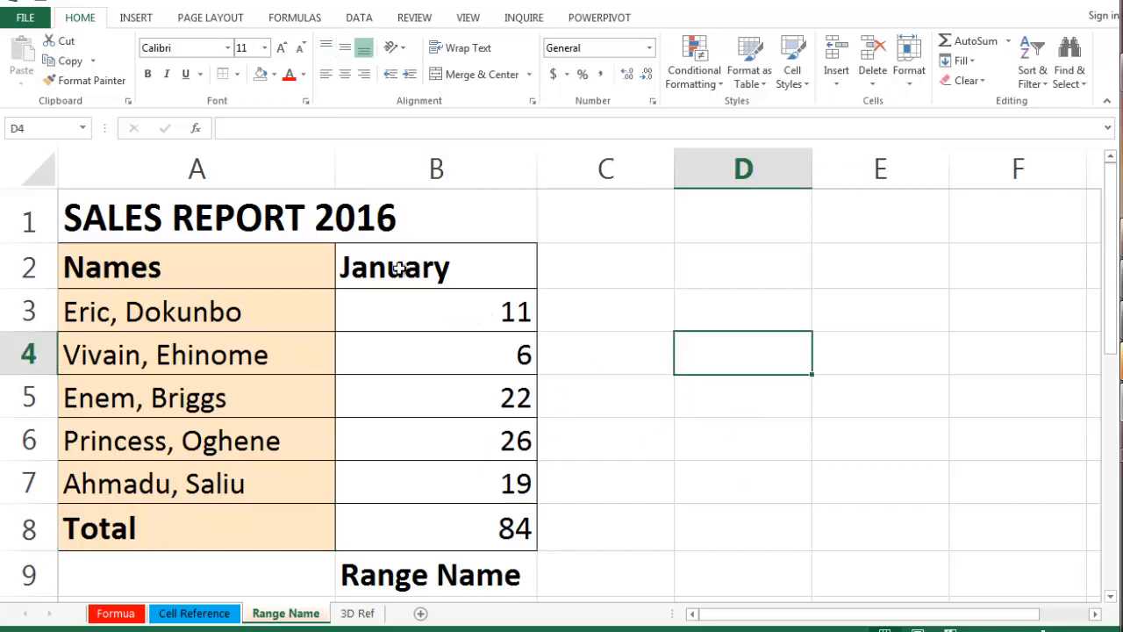
click(83, 129)
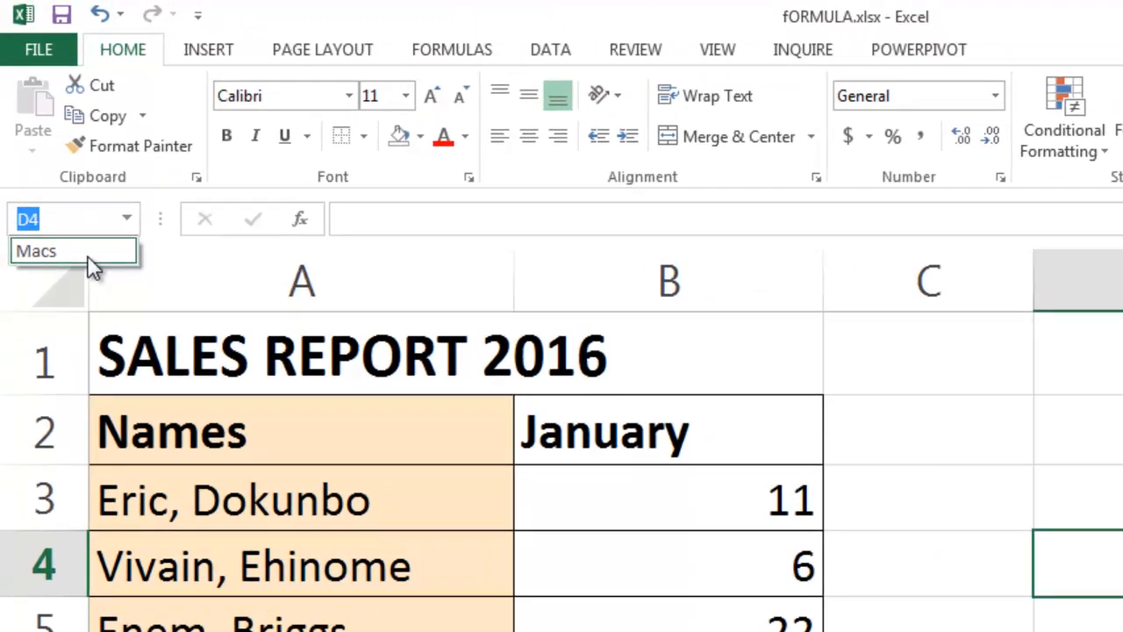
click(87, 259)
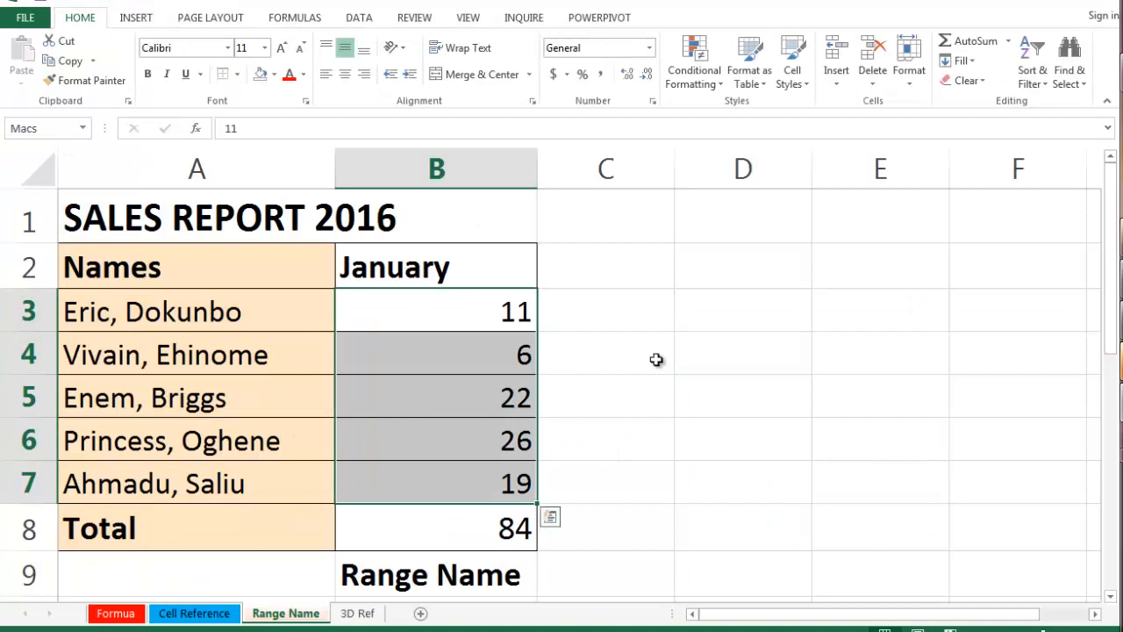
Look through the 3D Ref, Formua, Cell Reference and Range Name sheets.
click(366, 614)
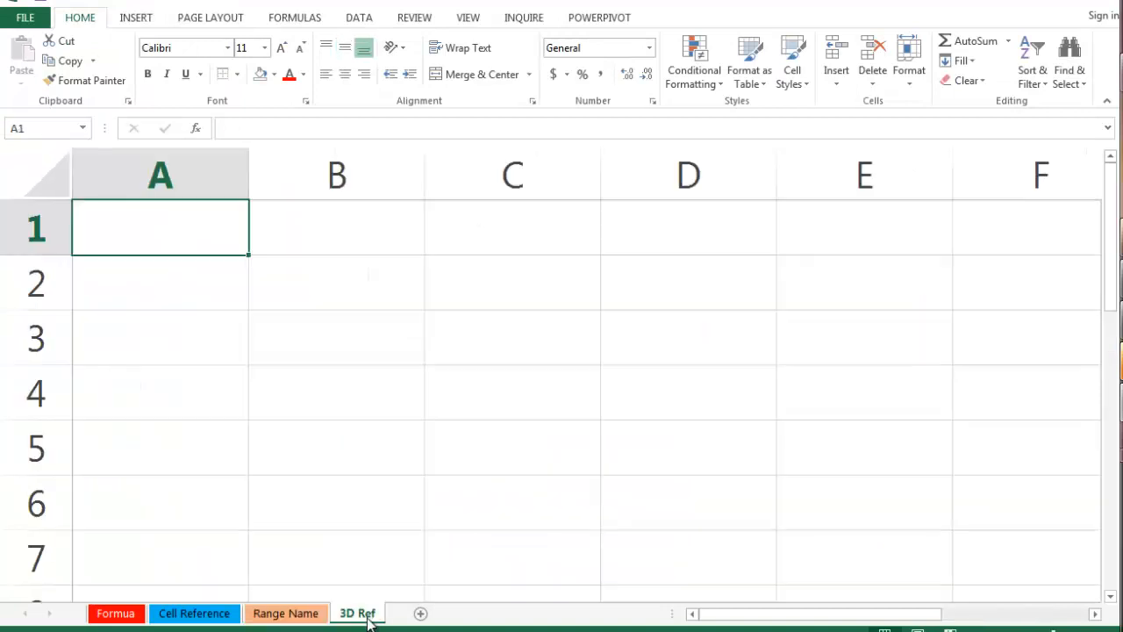
click(127, 614)
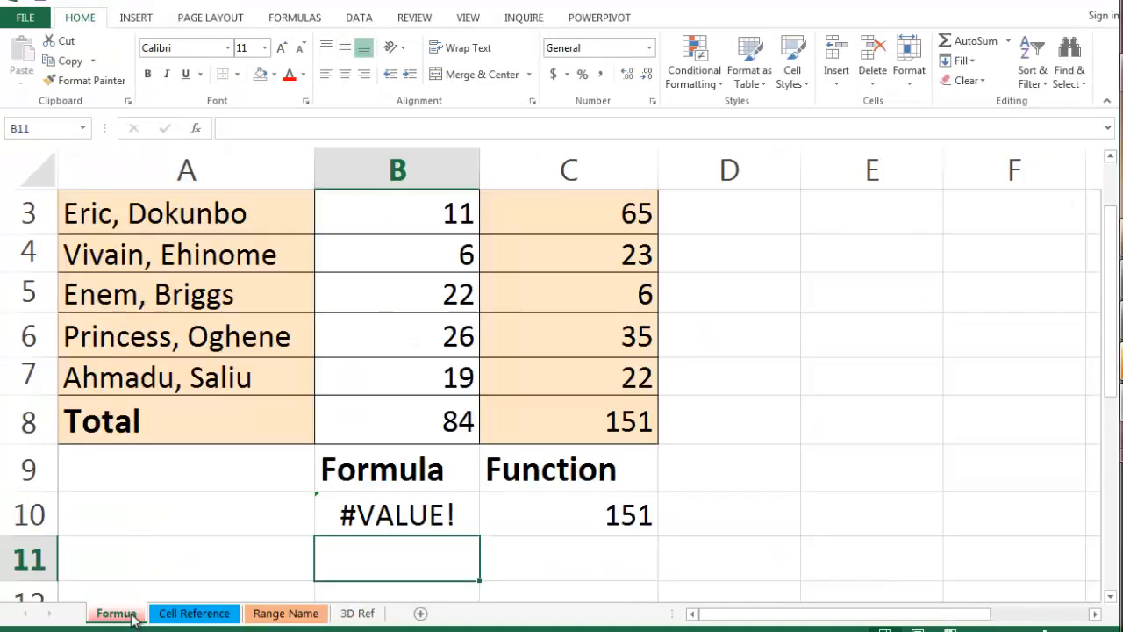
click(192, 614)
click(281, 614)
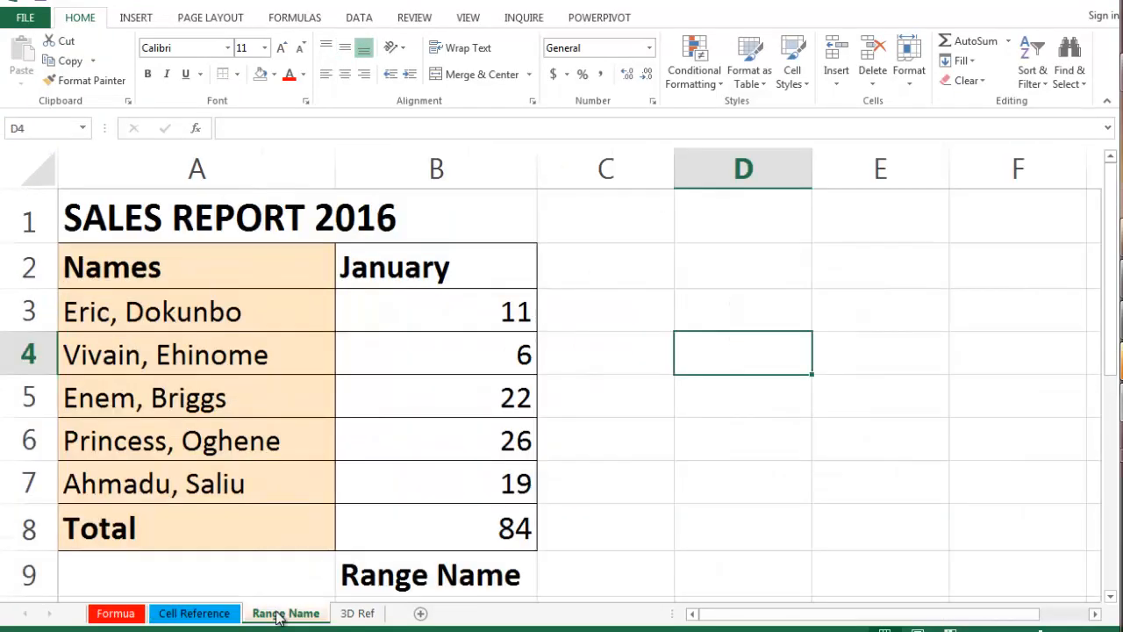
Start a SUM formula in cell A1 of the 3D Ref sheet with Formua!B3 as its first argument.
click(359, 614)
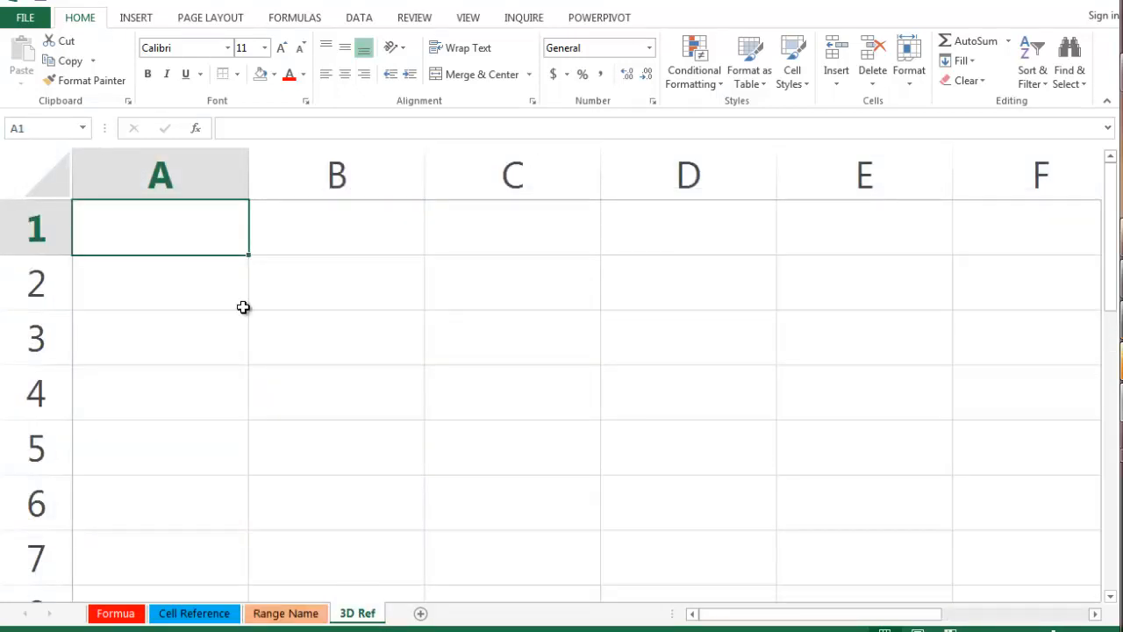
text(=)
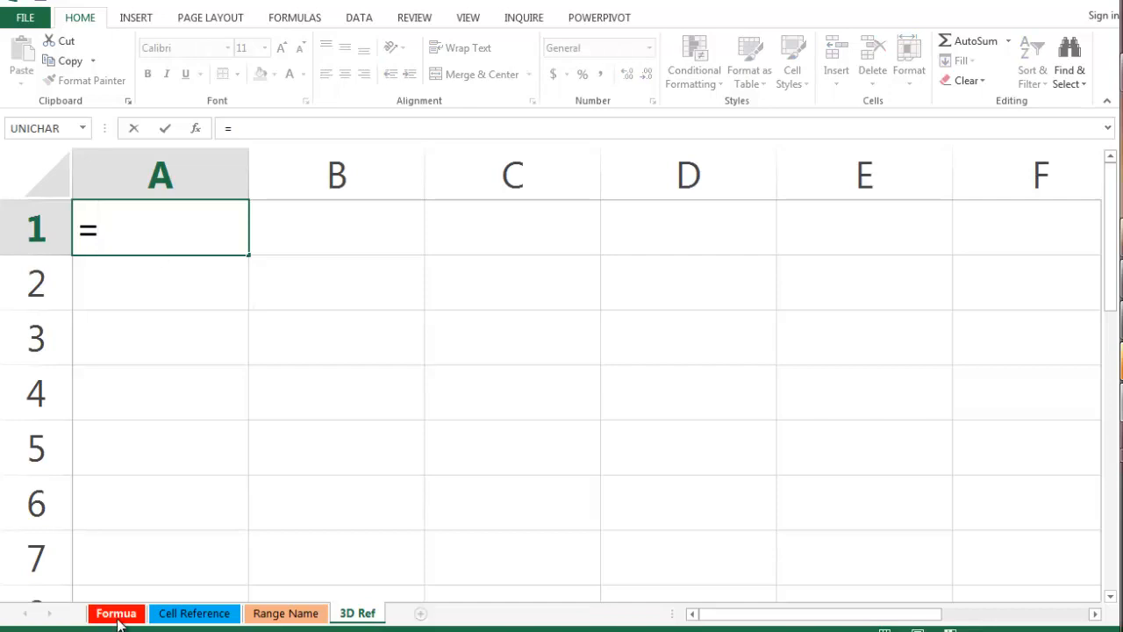
text(sum()
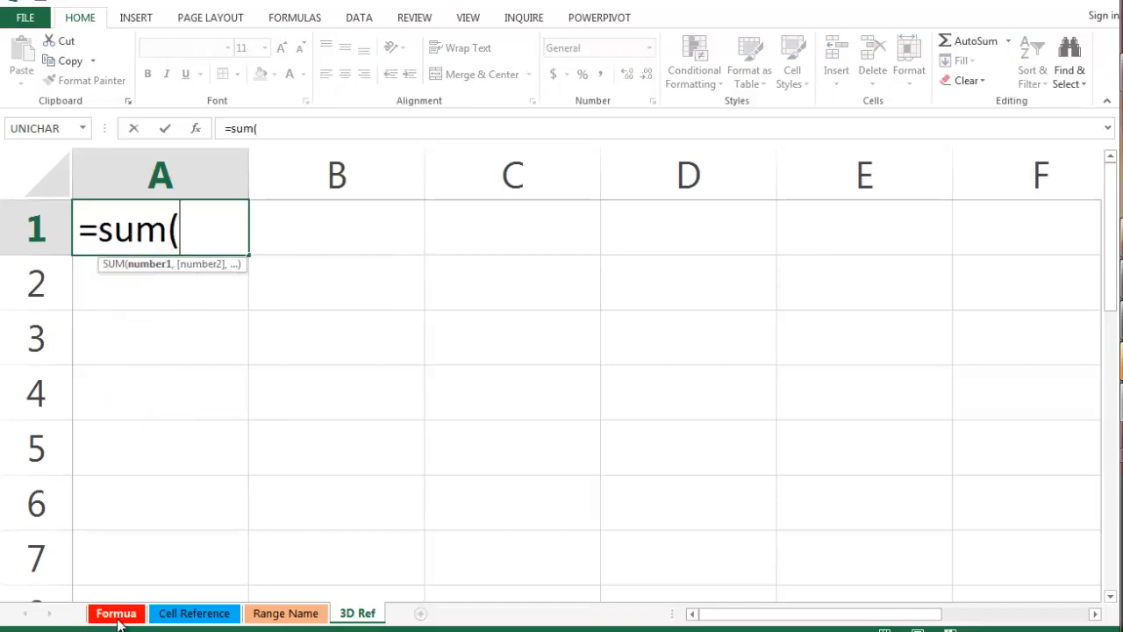
click(117, 613)
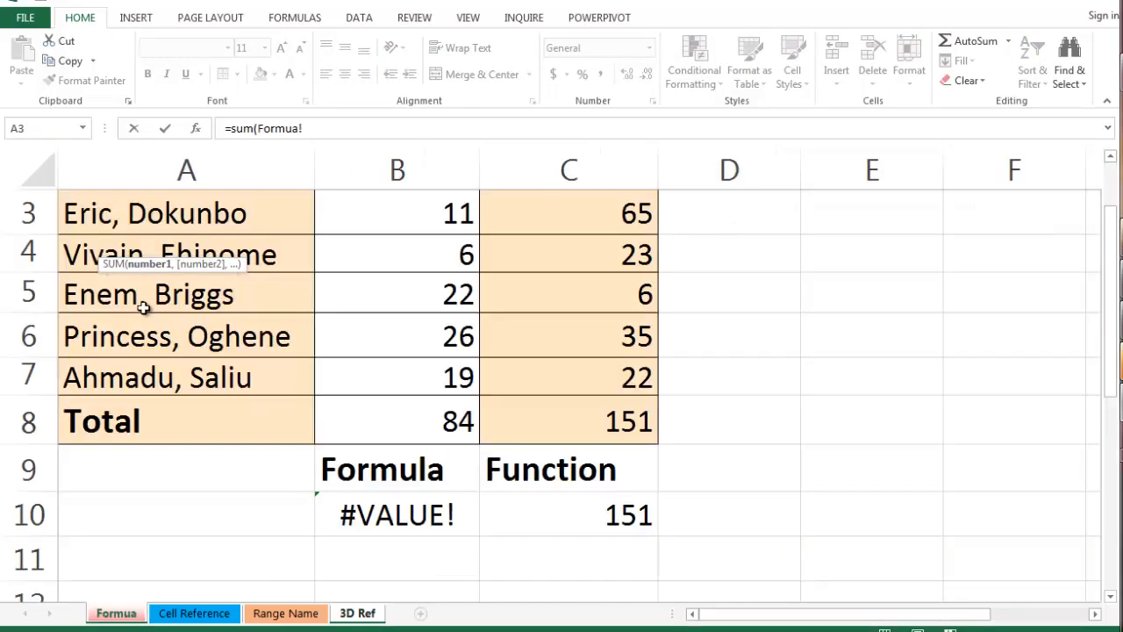
scroll(439, 255, up, 1)
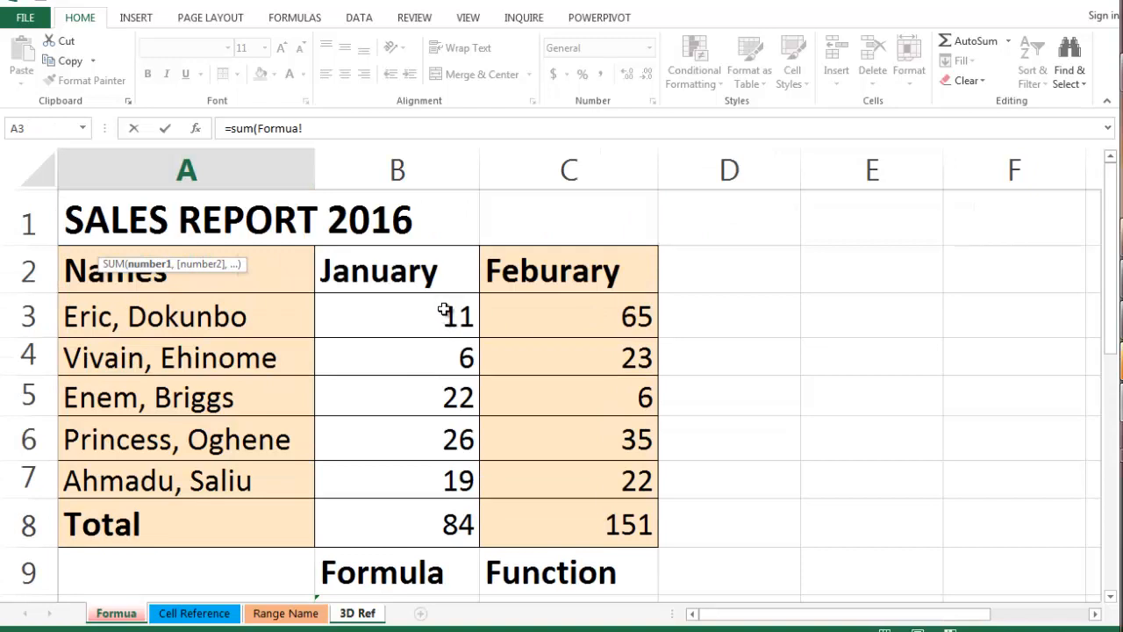
click(445, 313)
text(,)
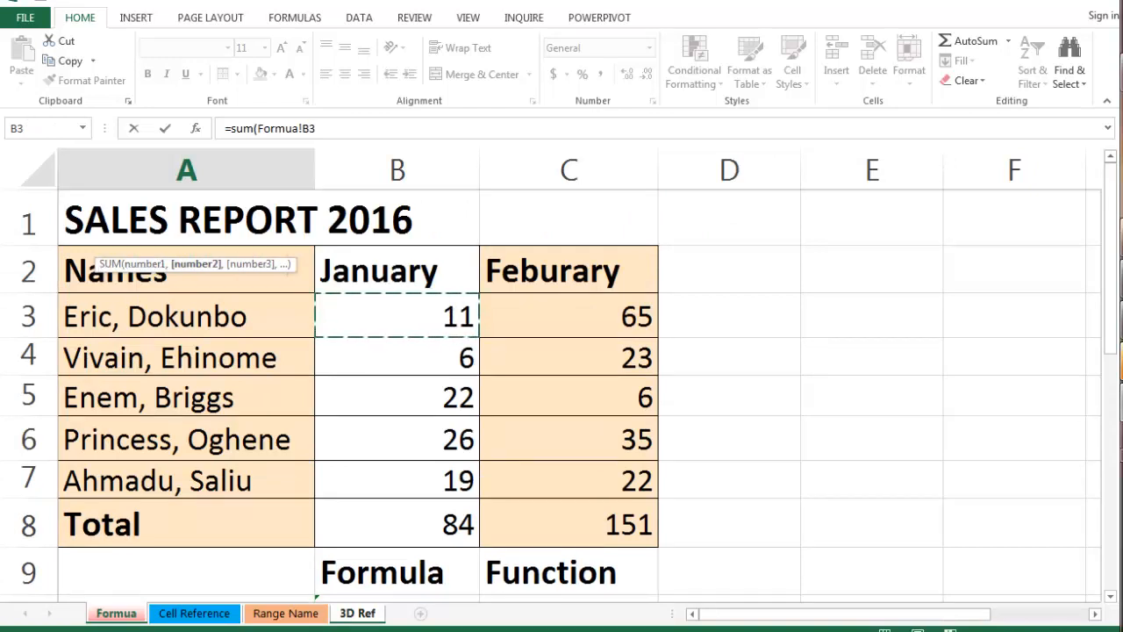
Add 'Cell Reference'!B4 and 'Range Name'!B3 as further arguments and complete the cross-sheet SUM formula.
click(194, 618)
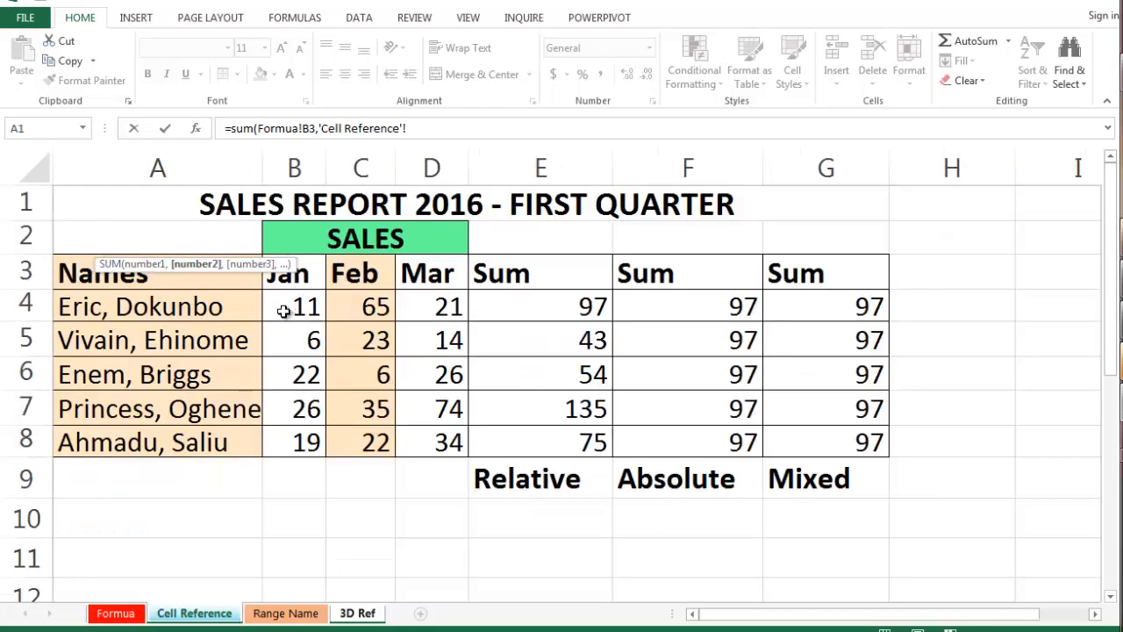
click(285, 313)
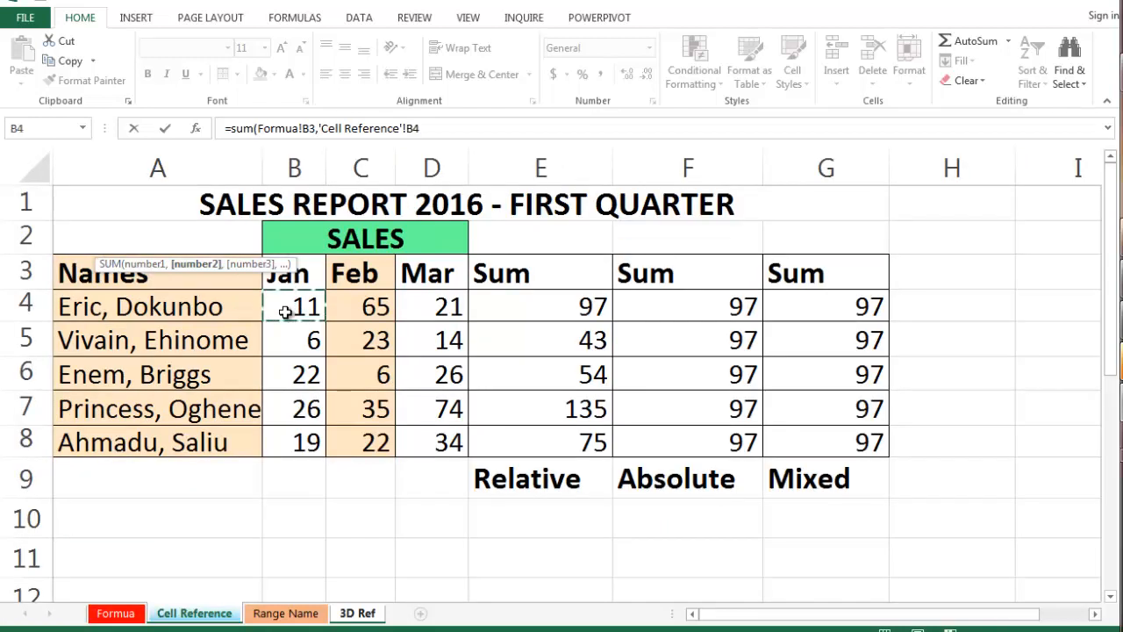
text(,)
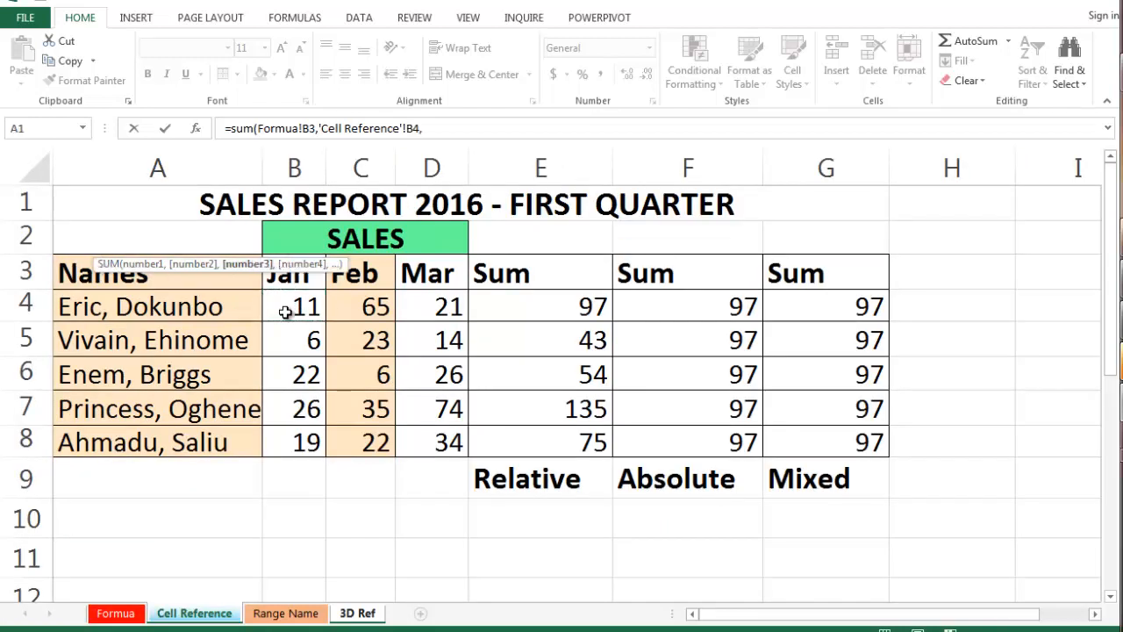
click(282, 614)
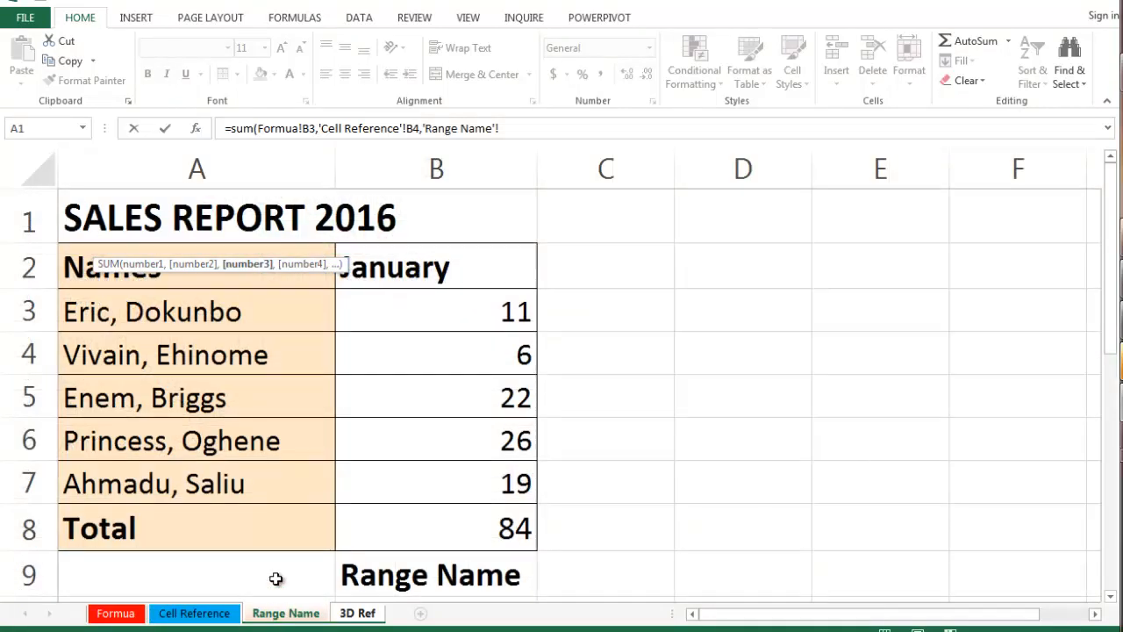
click(412, 313)
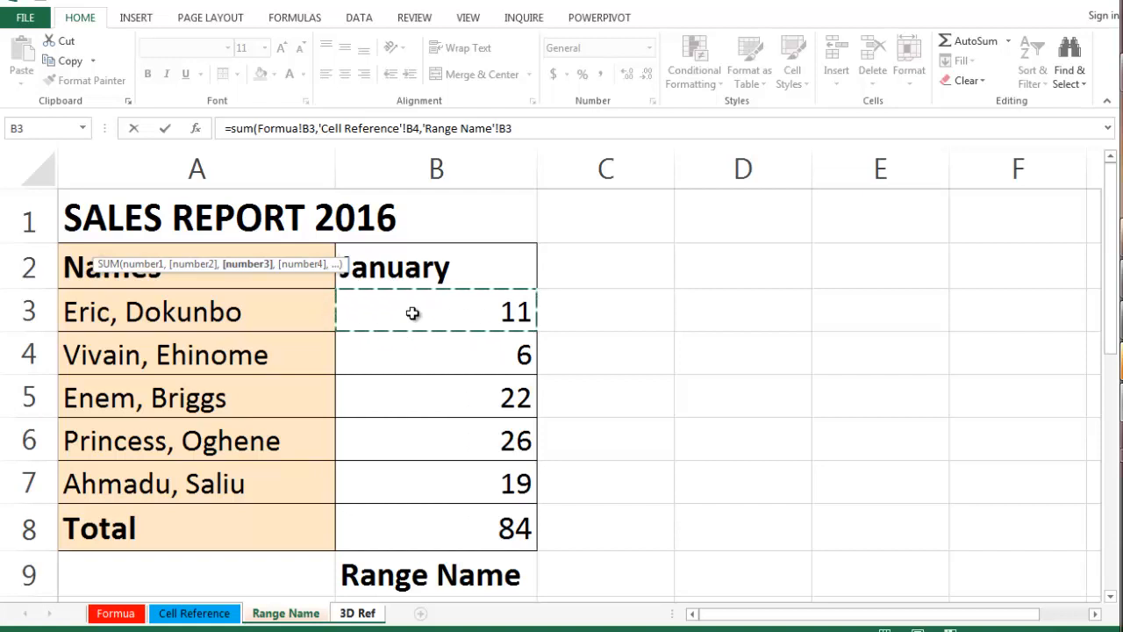
text())
key(Return)
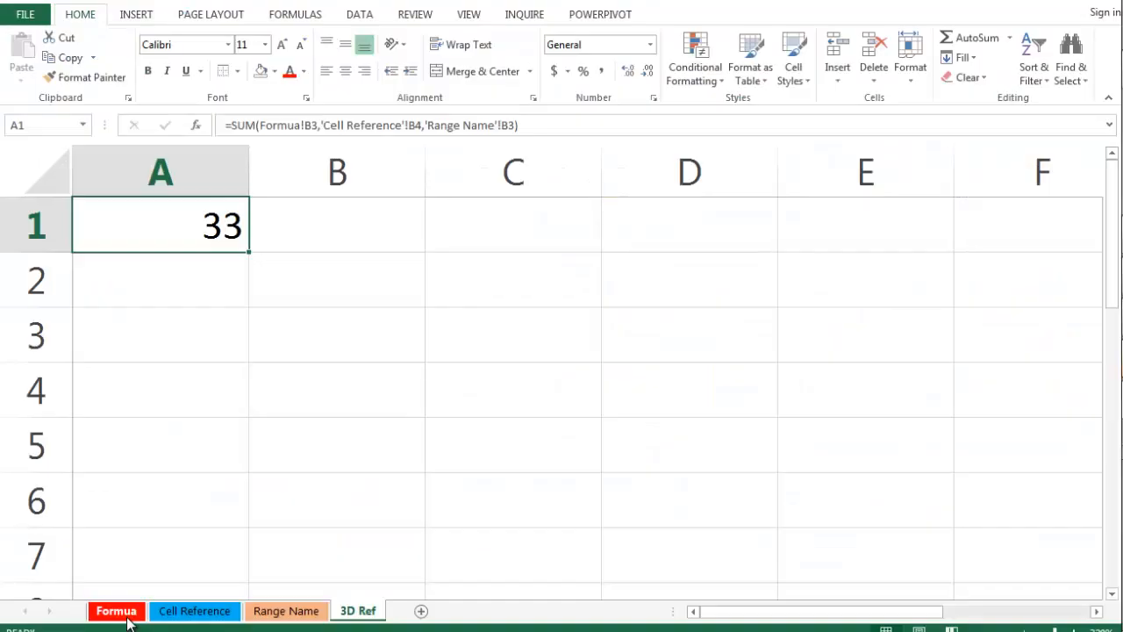
Review the three source sheets behind the cross-sheet sum and return to the 3D Ref sheet.
click(128, 620)
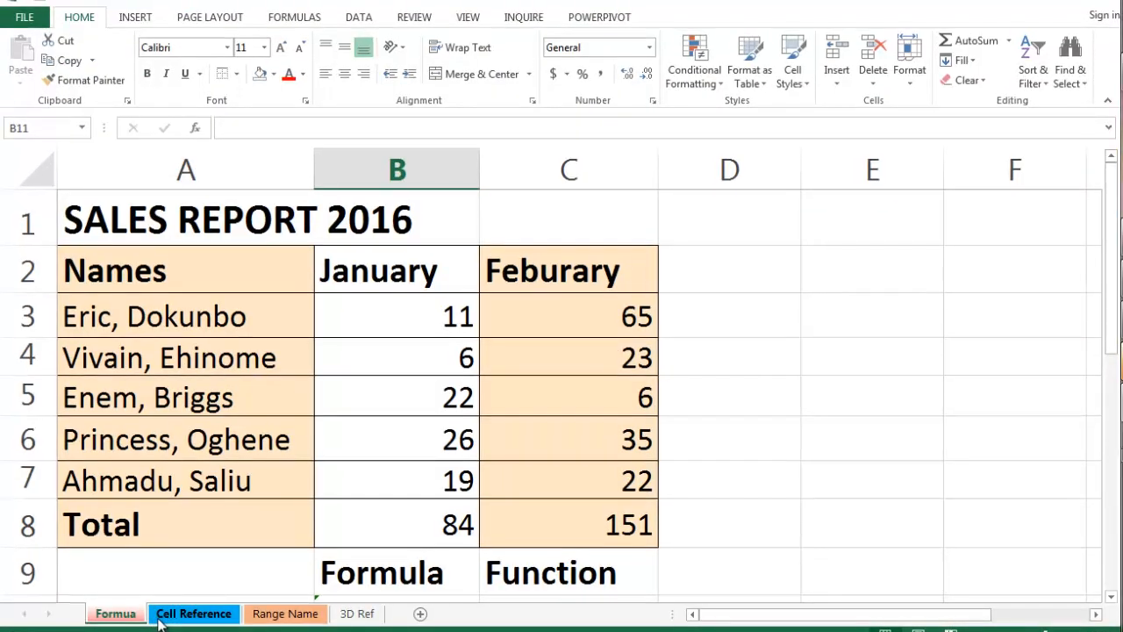
click(164, 620)
click(274, 617)
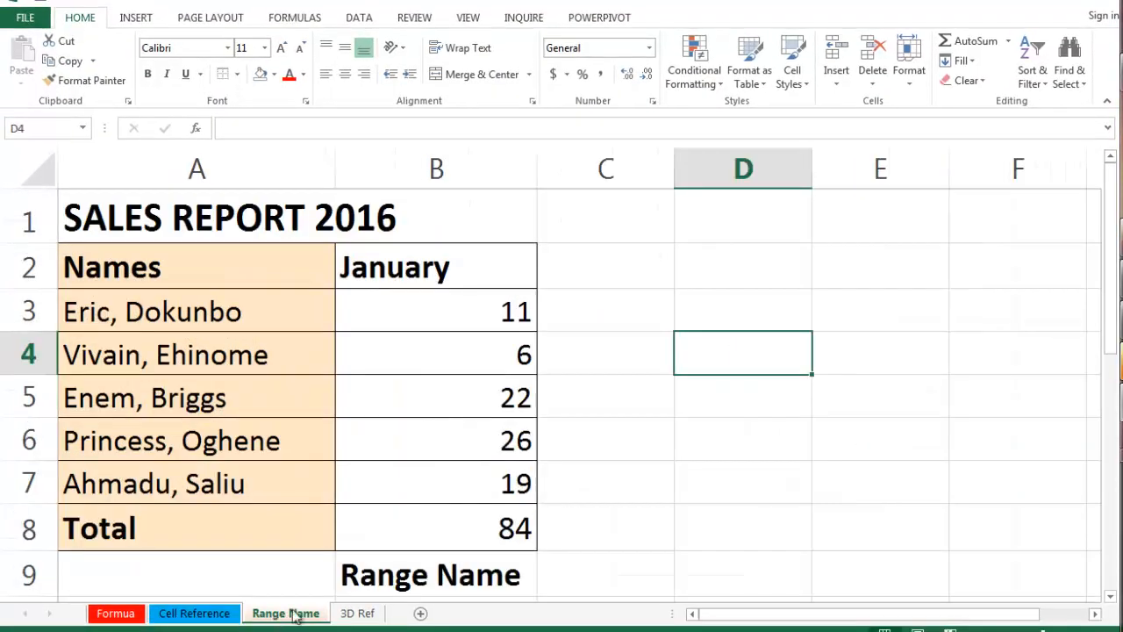
click(364, 619)
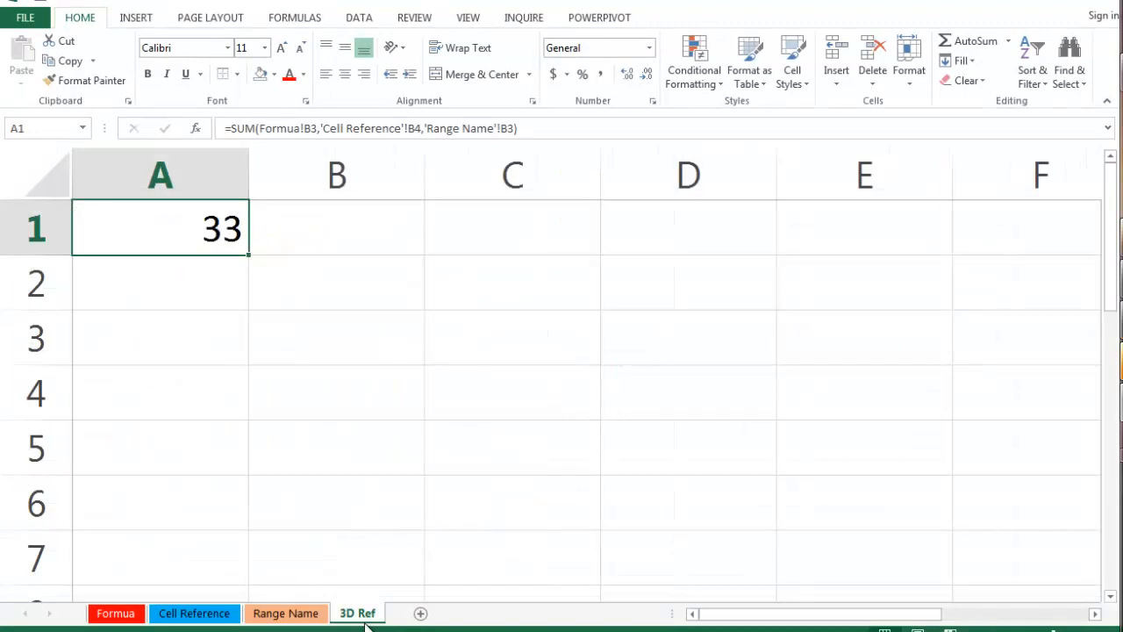
Set the January value in B3 of the Formua sheet to 100 and check the sum in A1 of the 3D Ref sheet.
click(123, 615)
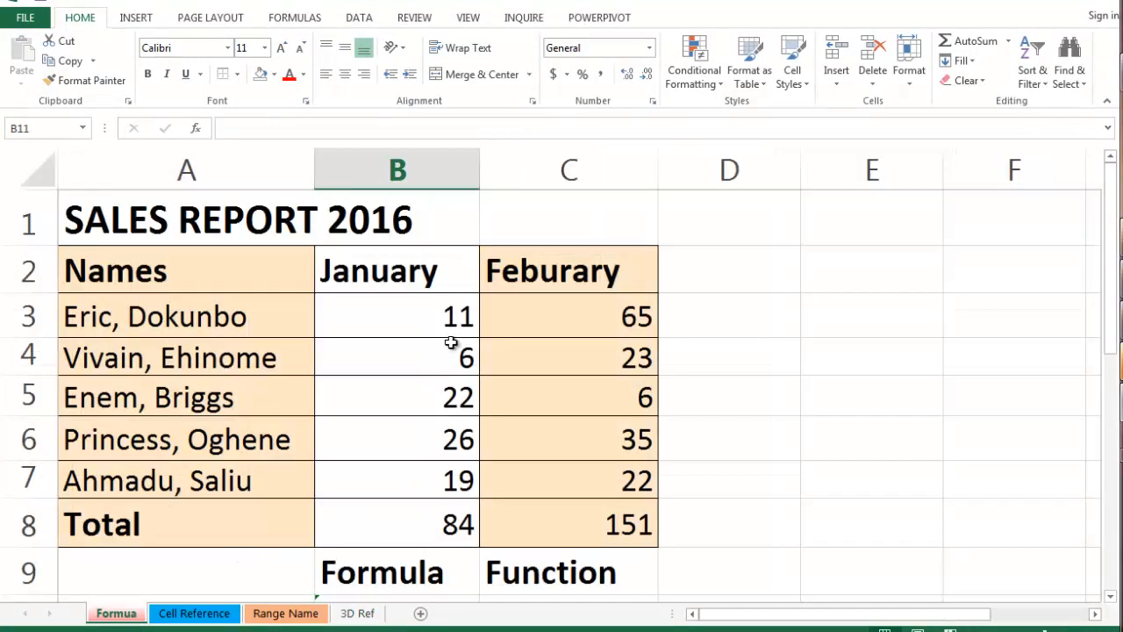
double_click(458, 316)
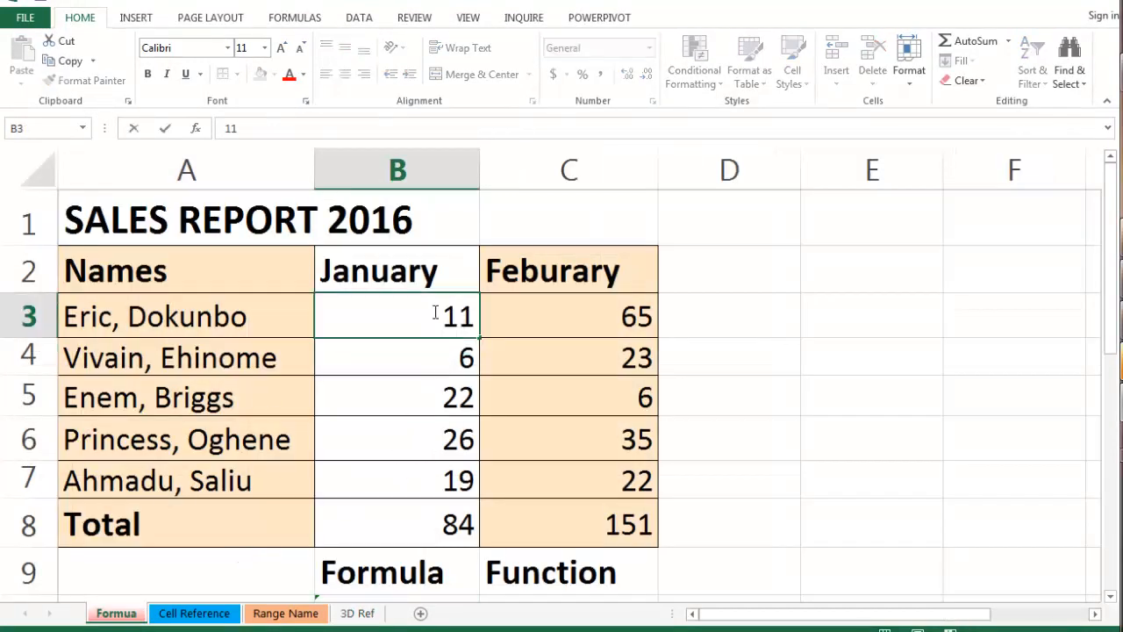
drag(434, 313, 479, 333)
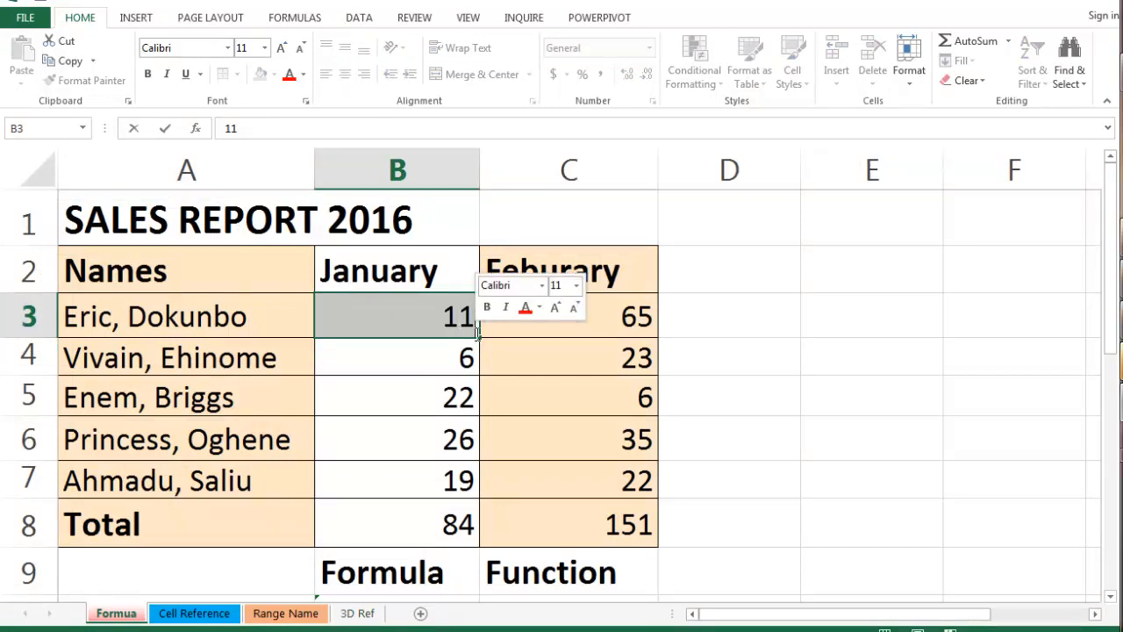
text(100)
key(Return)
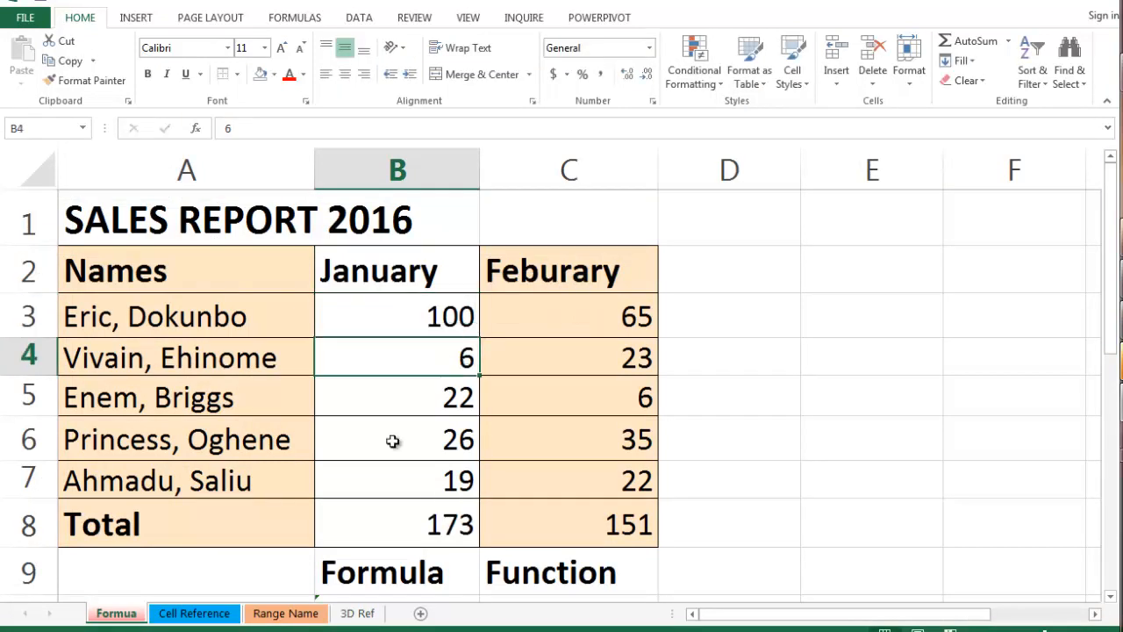
click(357, 612)
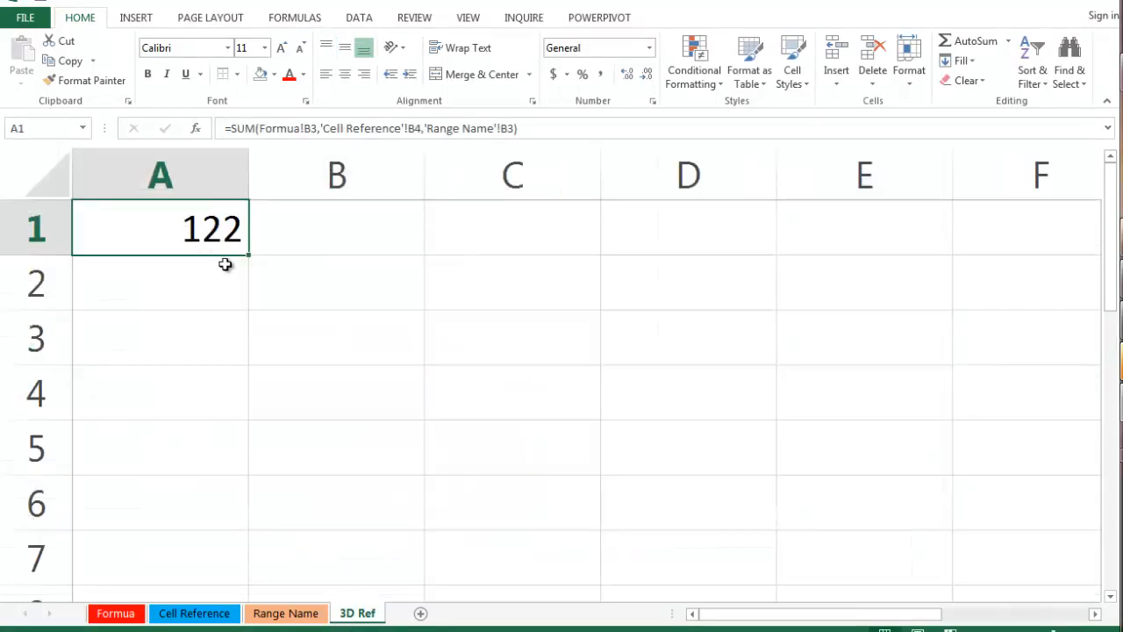